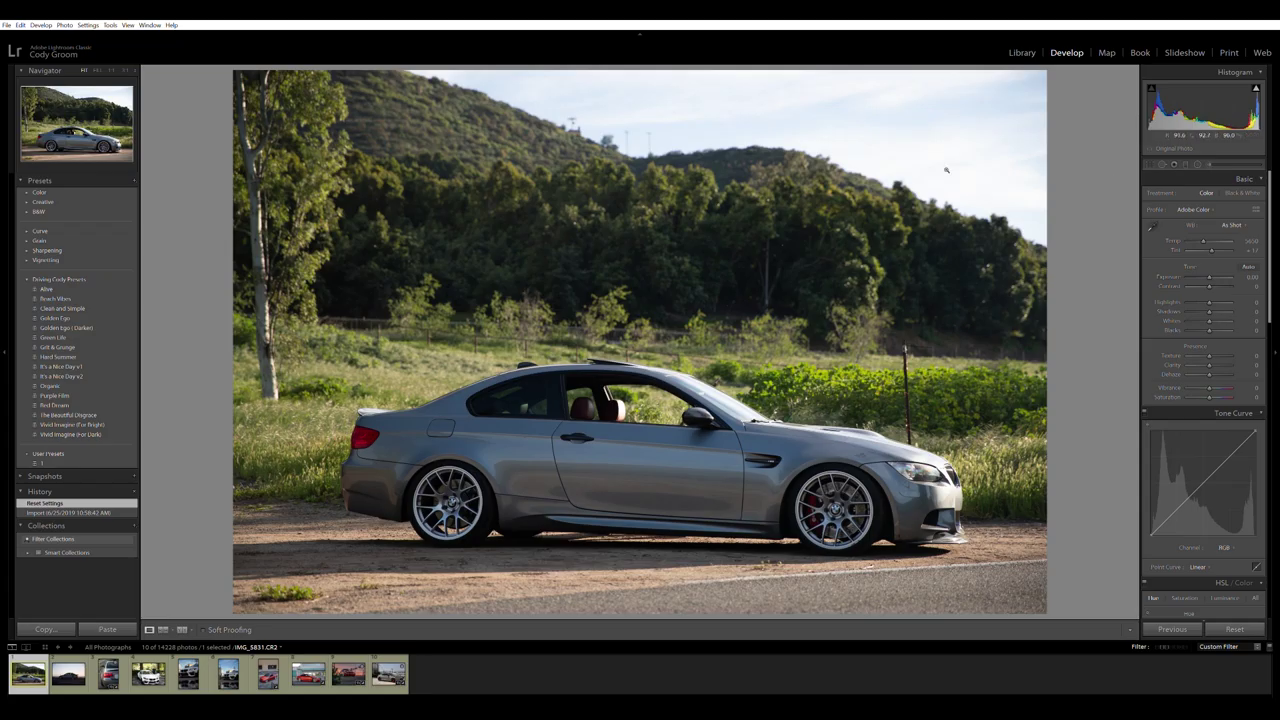
Pull Highlights down to recover the sky, lift Shadows to +60 and Blacks to +9.
left_click(1202, 299)
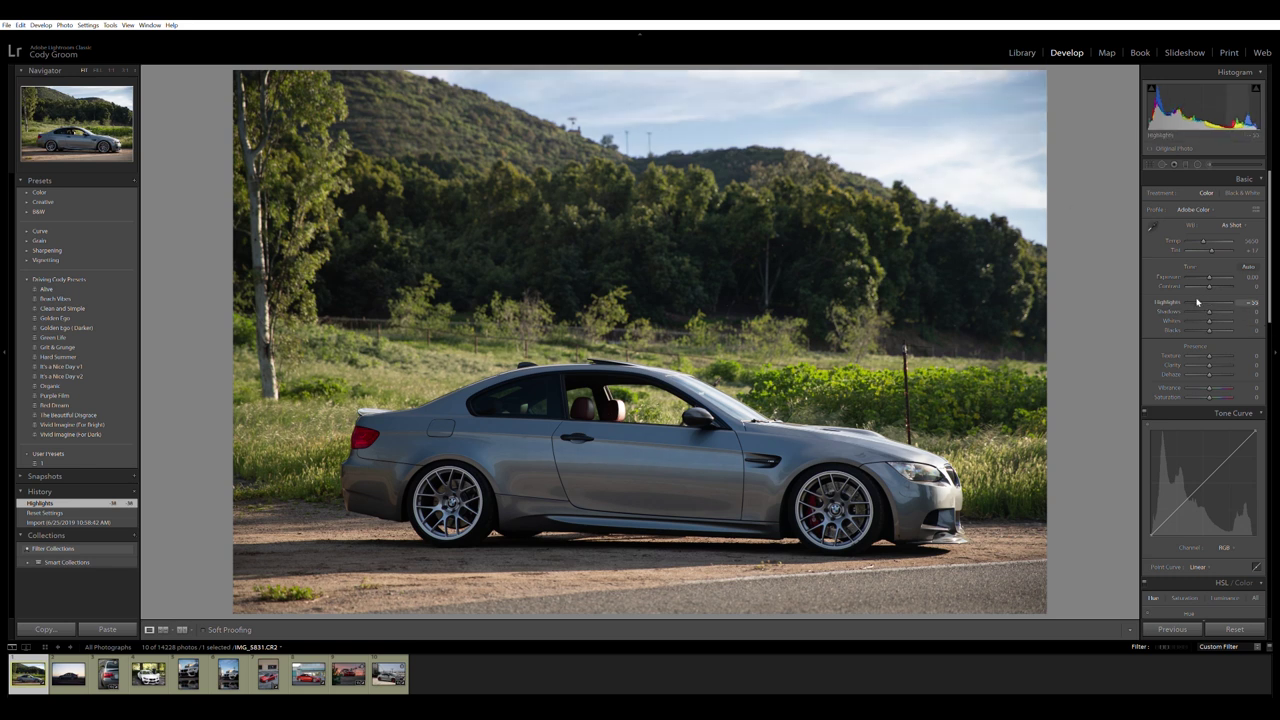
left_click_drag(1201, 301, 1224, 311)
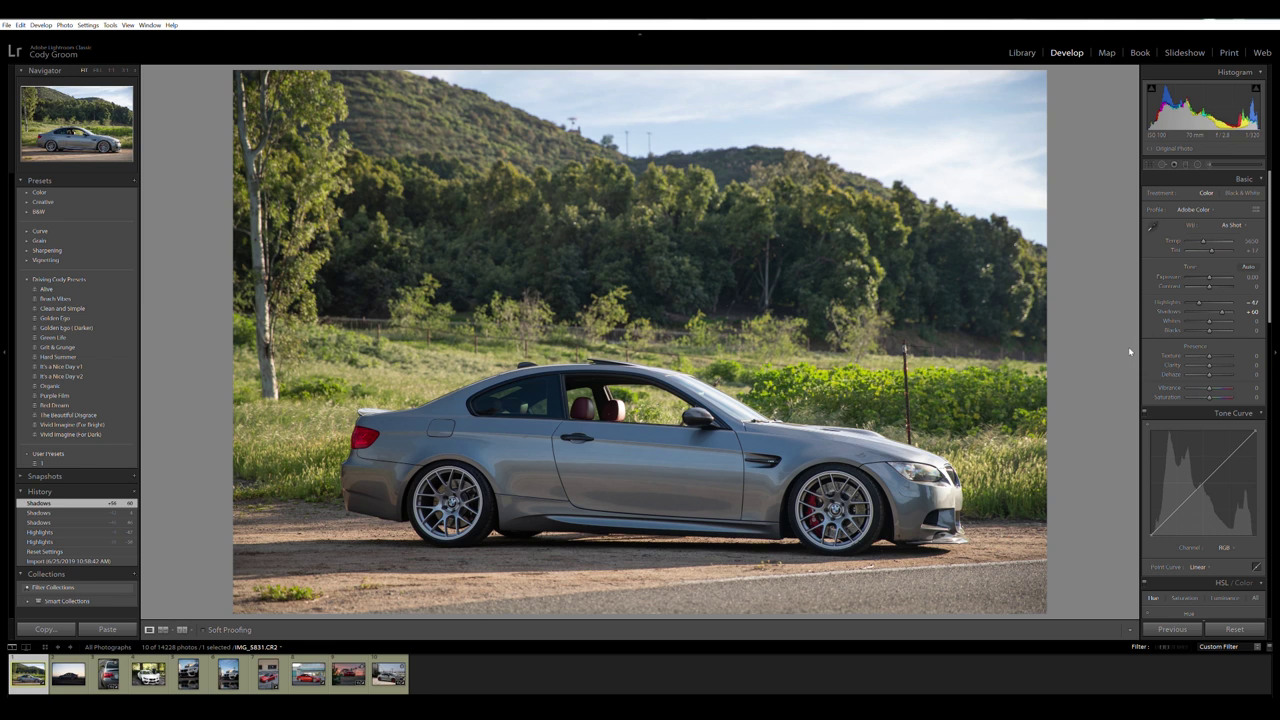
double_click(1210, 330, "shift")
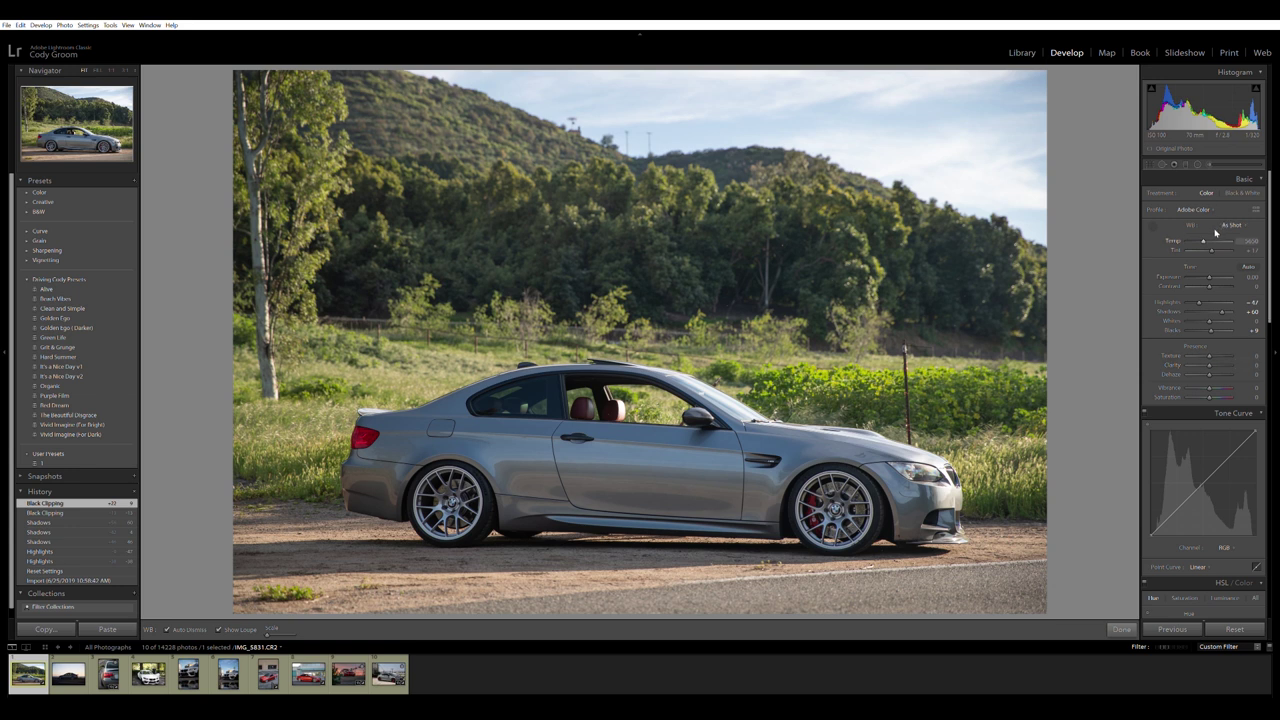
Warm the Temp to about 6841 and raise Clarity to +77.
left_click_drag(1204, 241, 1210, 241)
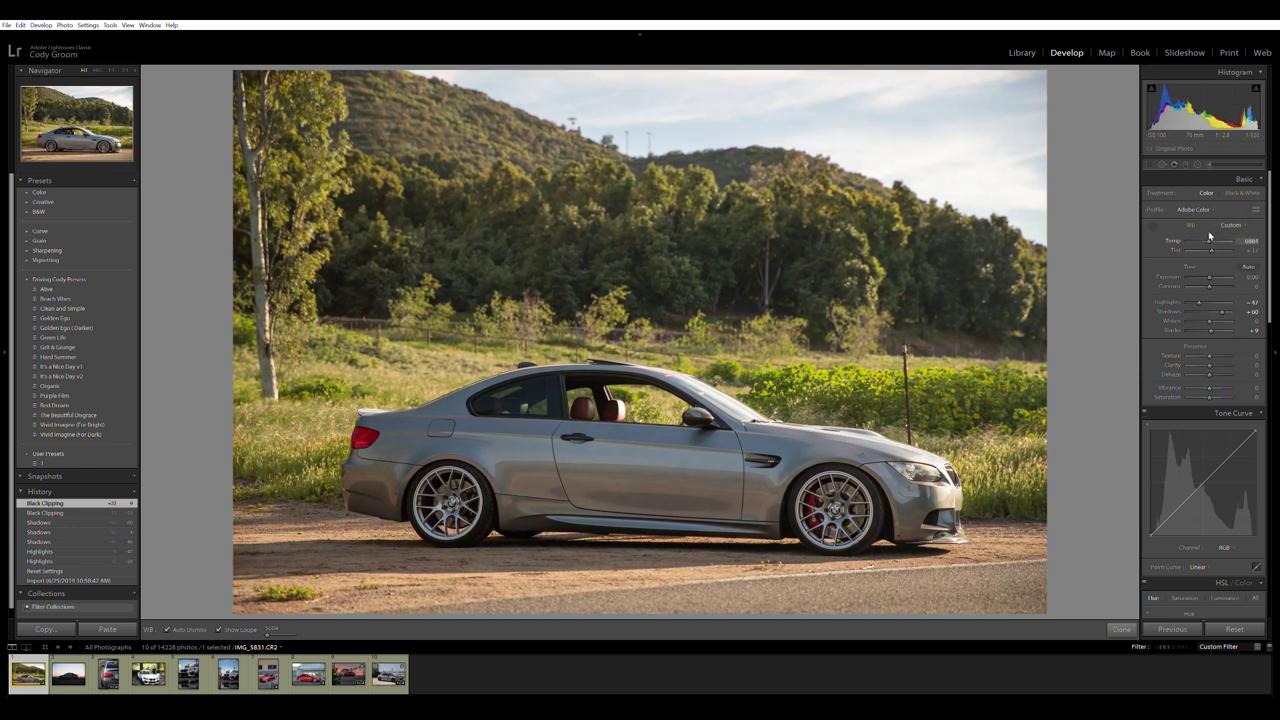
left_click_drag(1210, 236, 1207, 240)
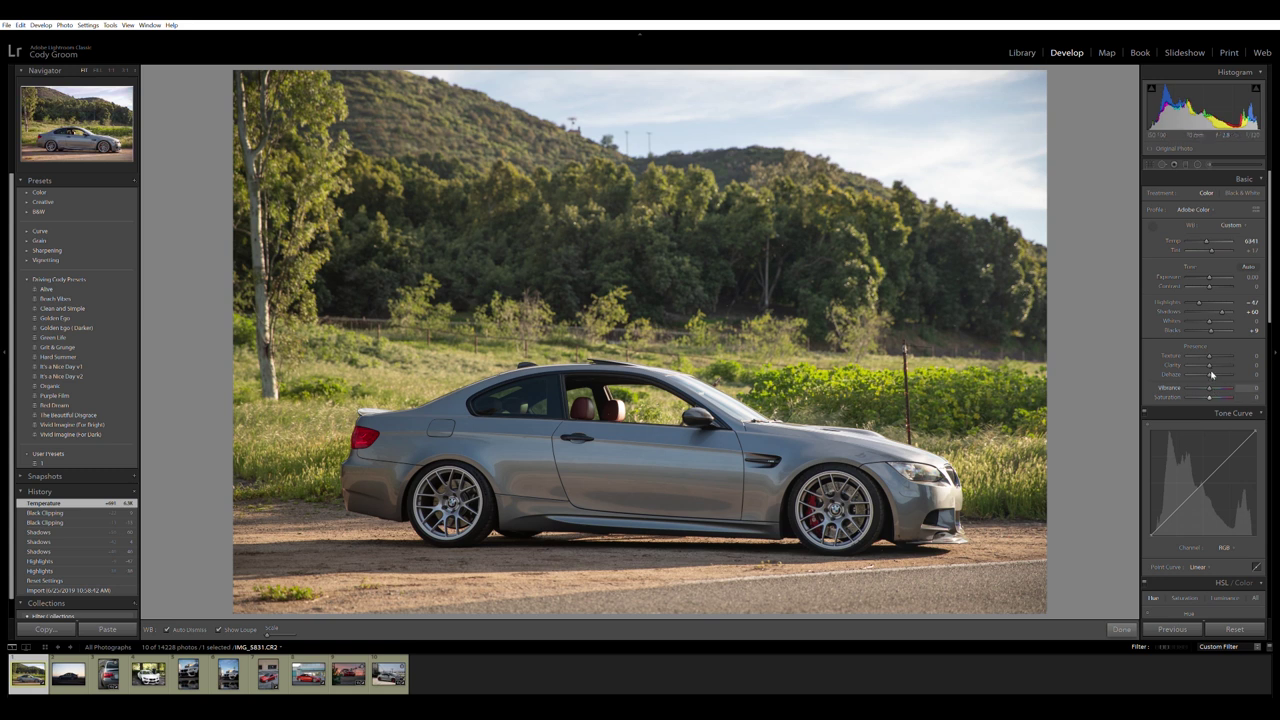
left_click_drag(1210, 358, 1221, 356)
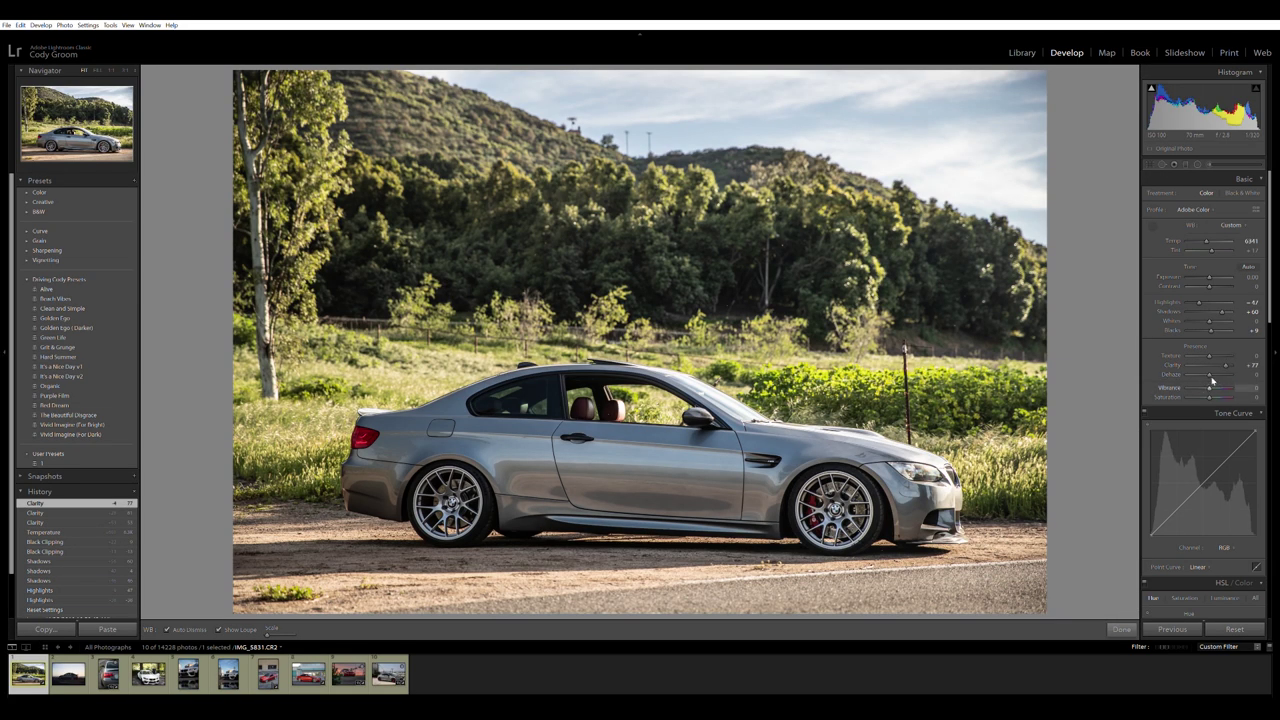
Try Vibrance and Saturation, including Vibrance at +60, then reset Vibrance to zero.
mouse_move(1219, 381)
left_mouse_down()
mouse_move(1202, 378)
mouse_move(1209, 391)
left_mouse_up()
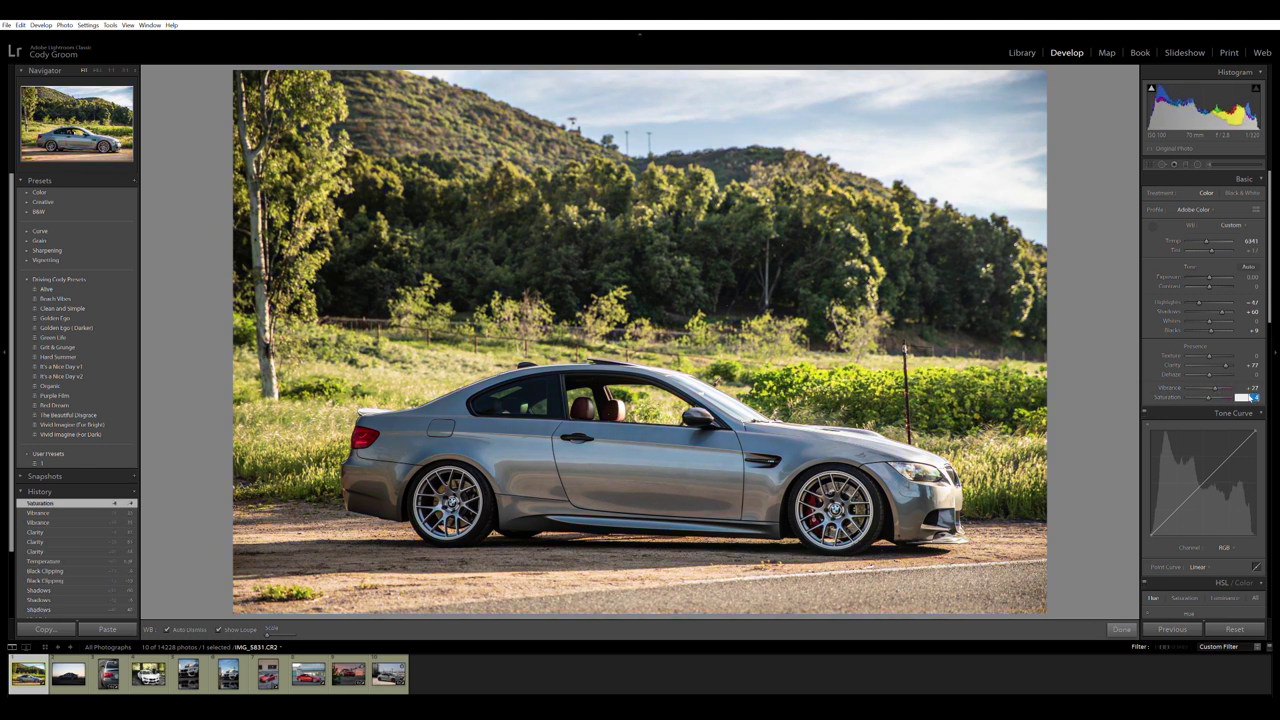
key("Return")
left_click(1238, 385)
type("60")
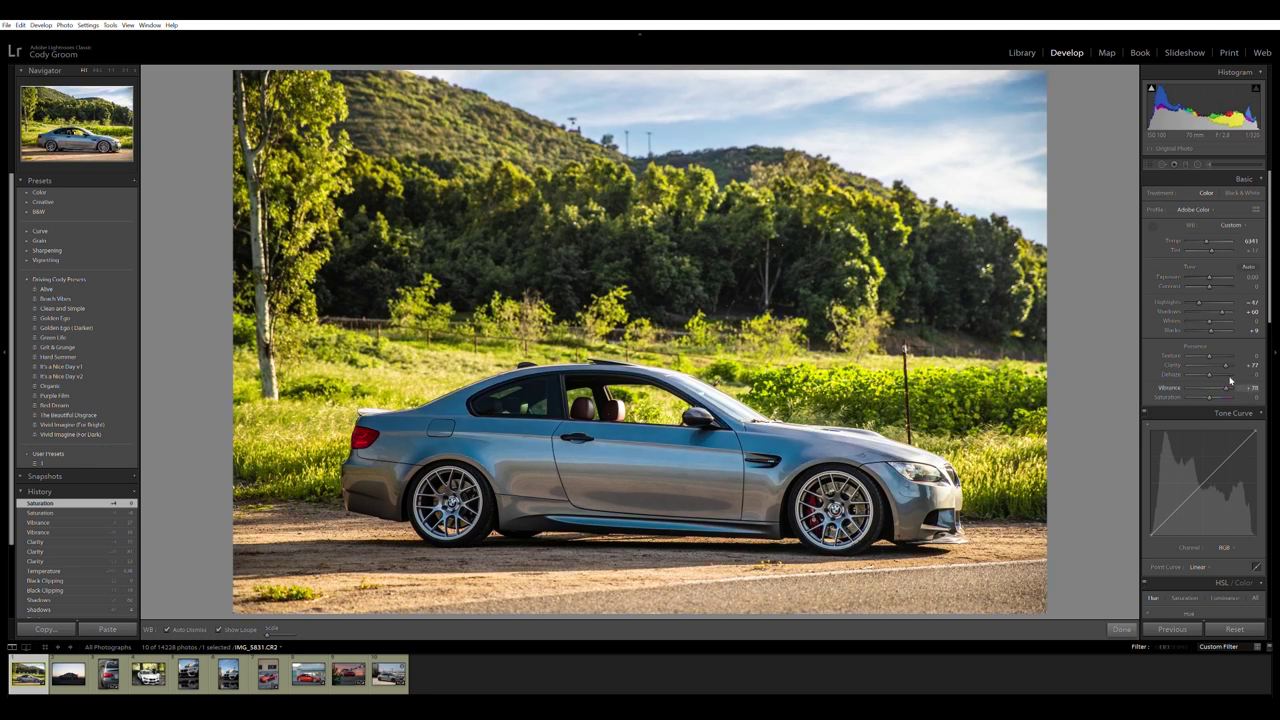
key("Return")
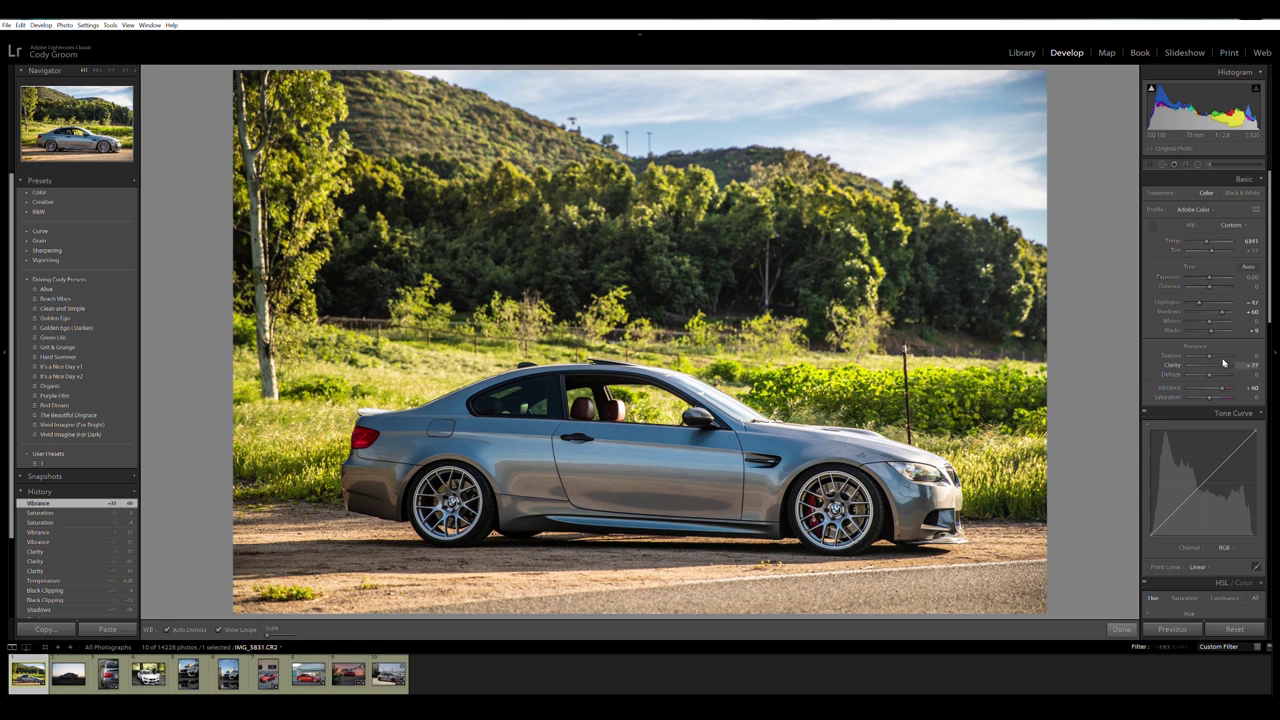
double_click(1219, 385)
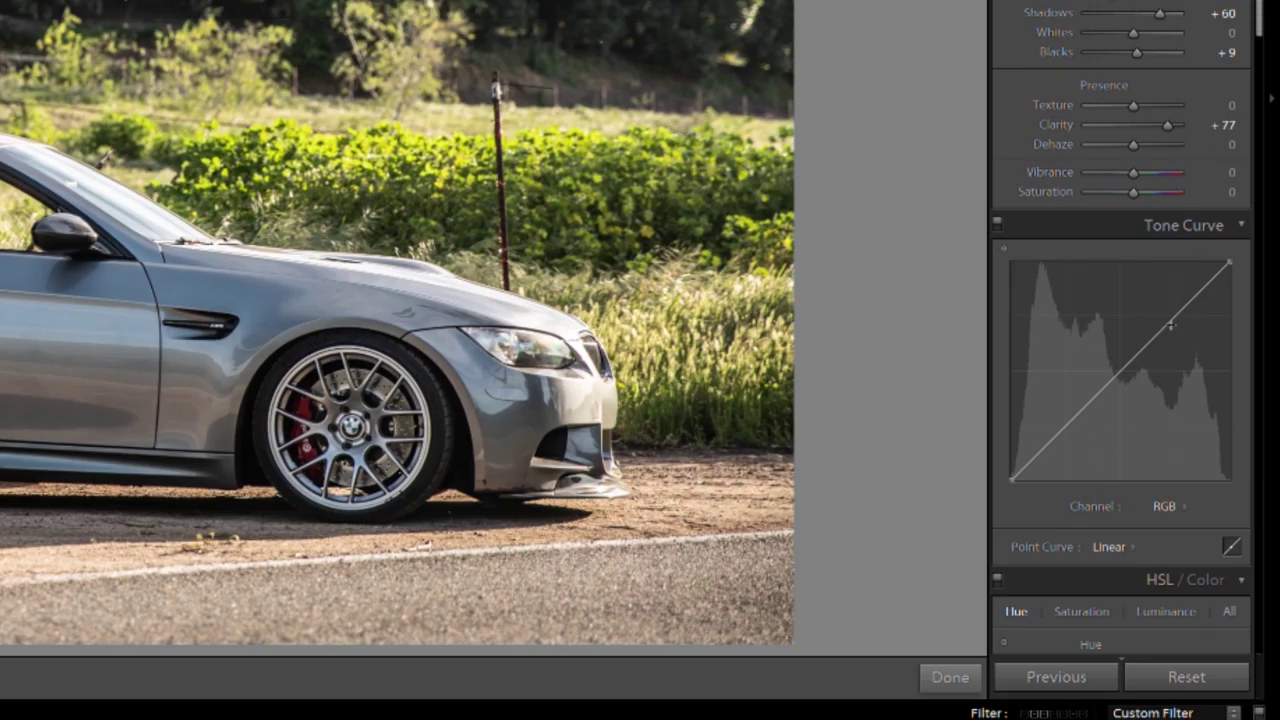
Shape the tone curve points, undoing the over-steep change and nudging a midpoint up.
left_click_drag(1068, 422, 1069, 428)
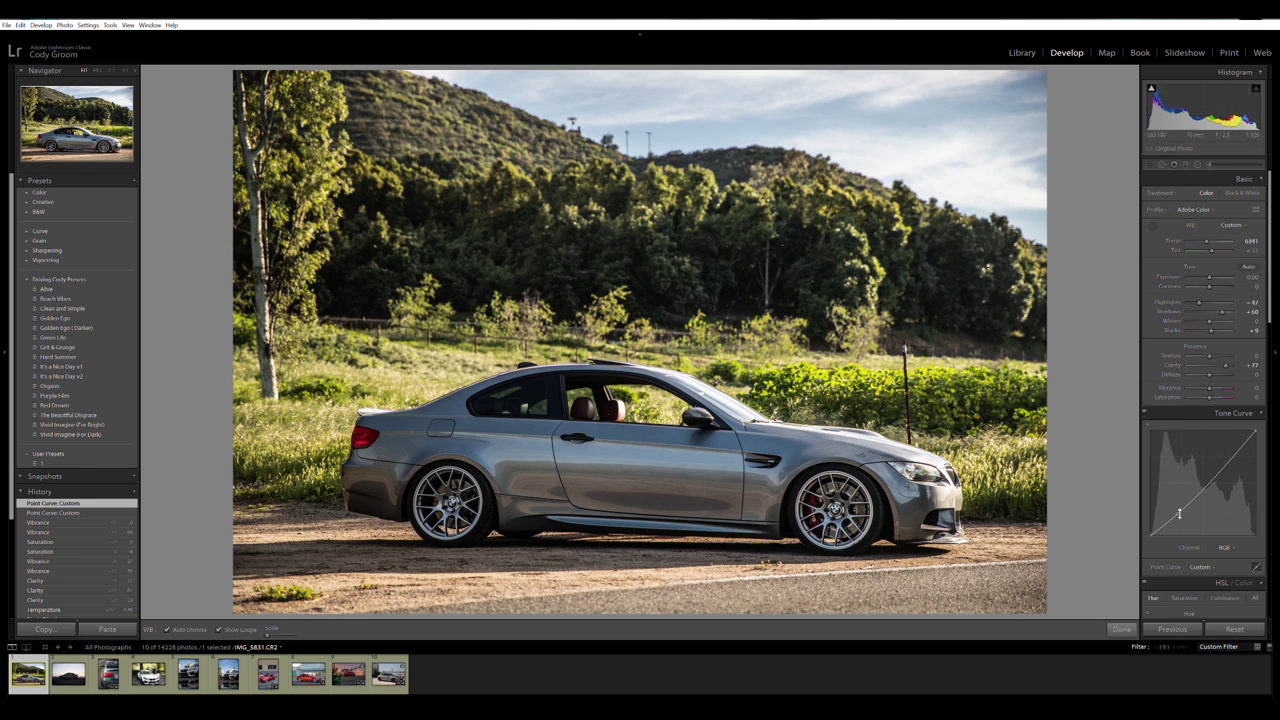
left_click_drag(1178, 513, 1178, 522)
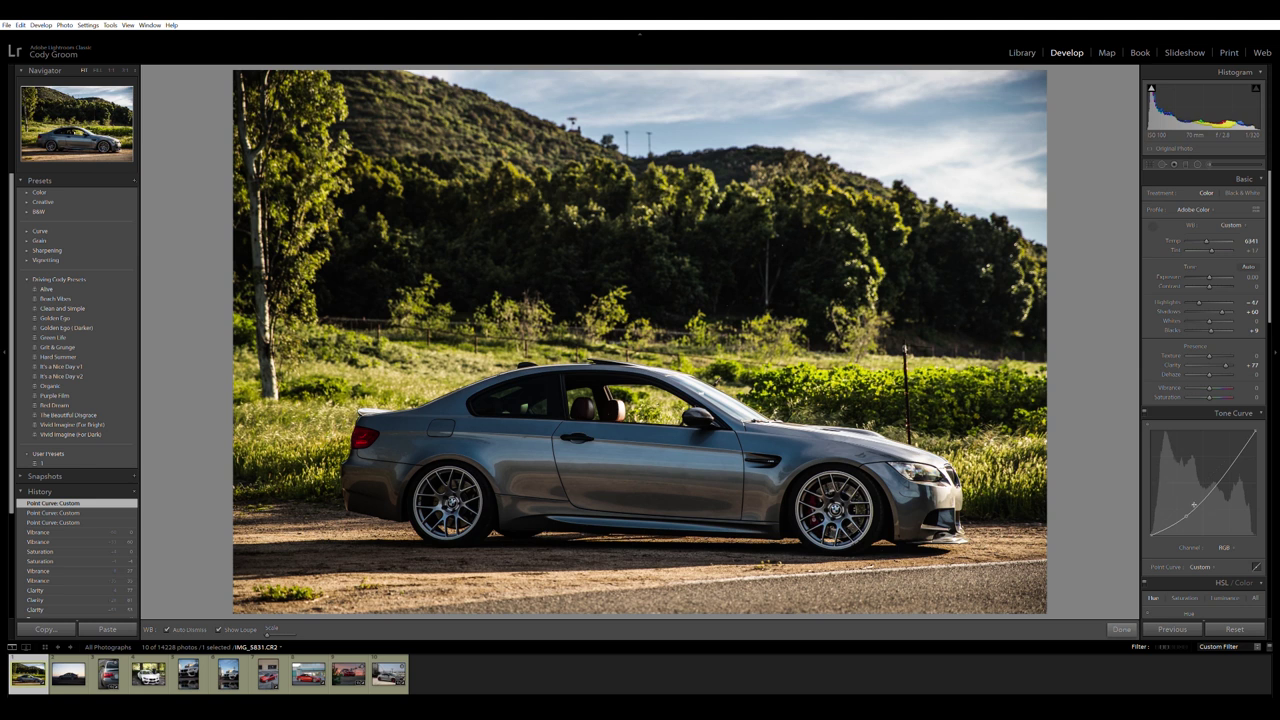
left_click_drag(1190, 510, 1183, 512)
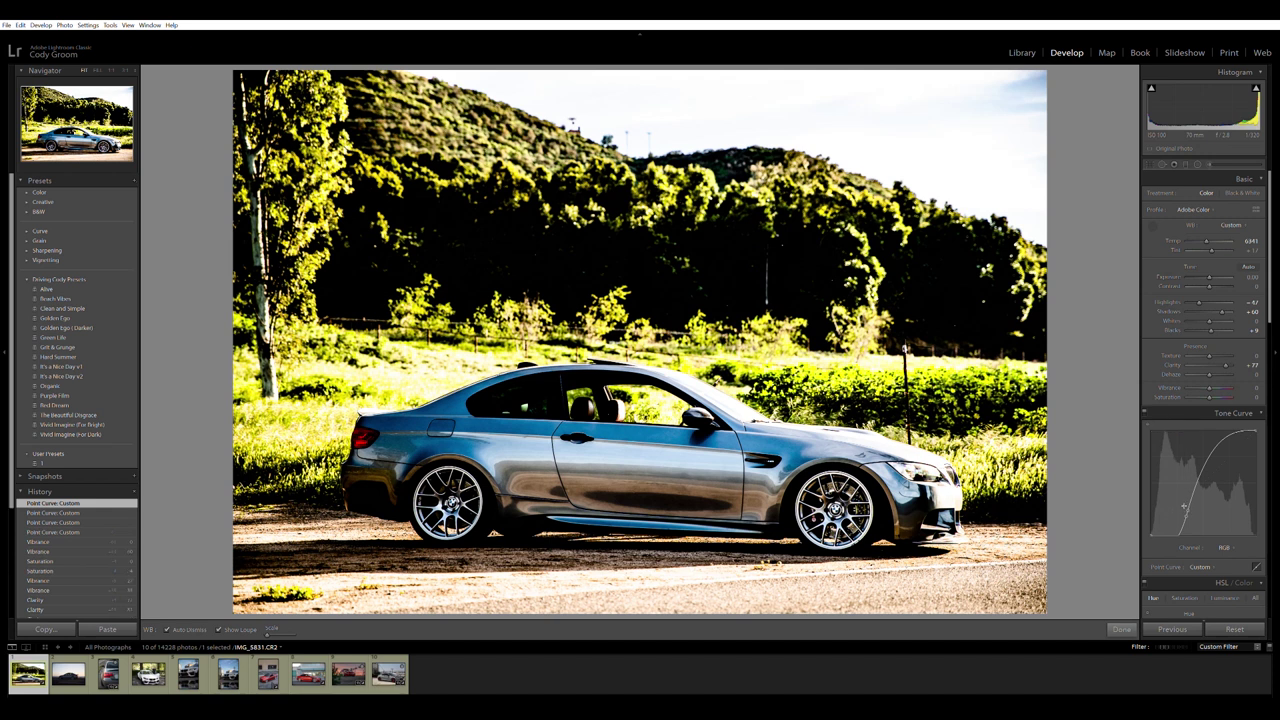
key("ctrl+z")
left_click_drag(1186, 512, 1188, 505)
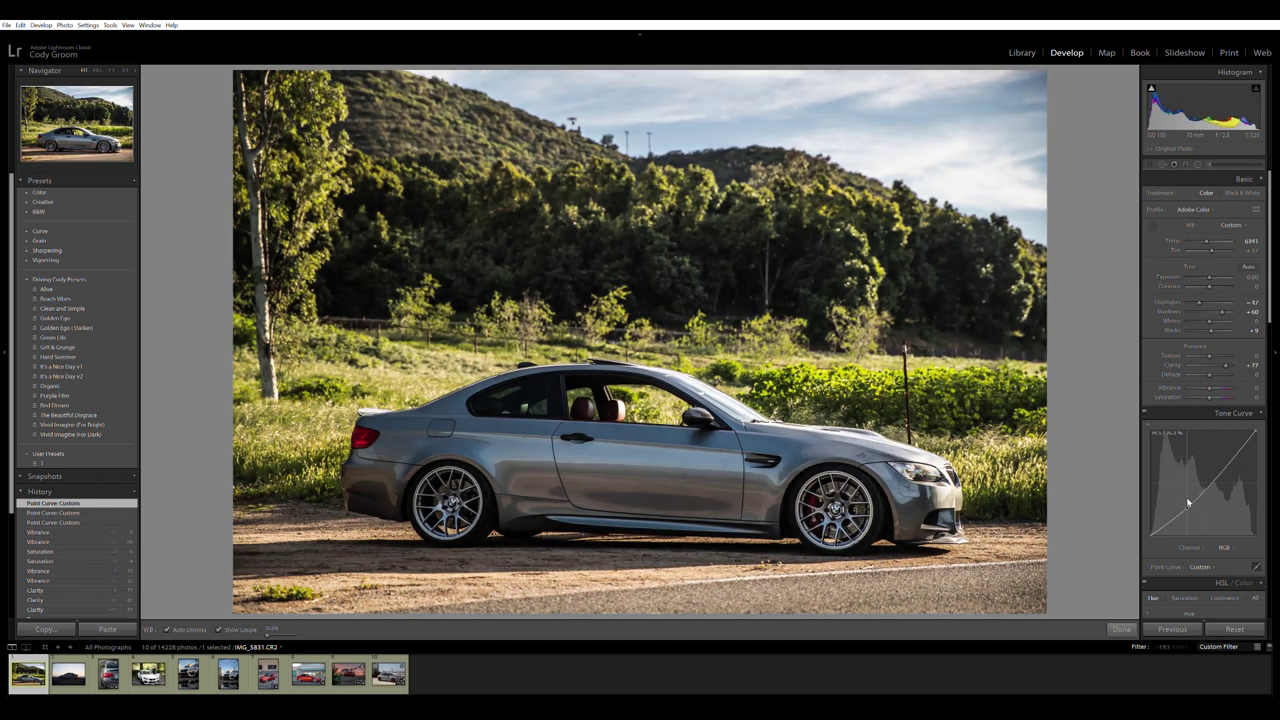
left_click_drag(1188, 505, 1185, 497)
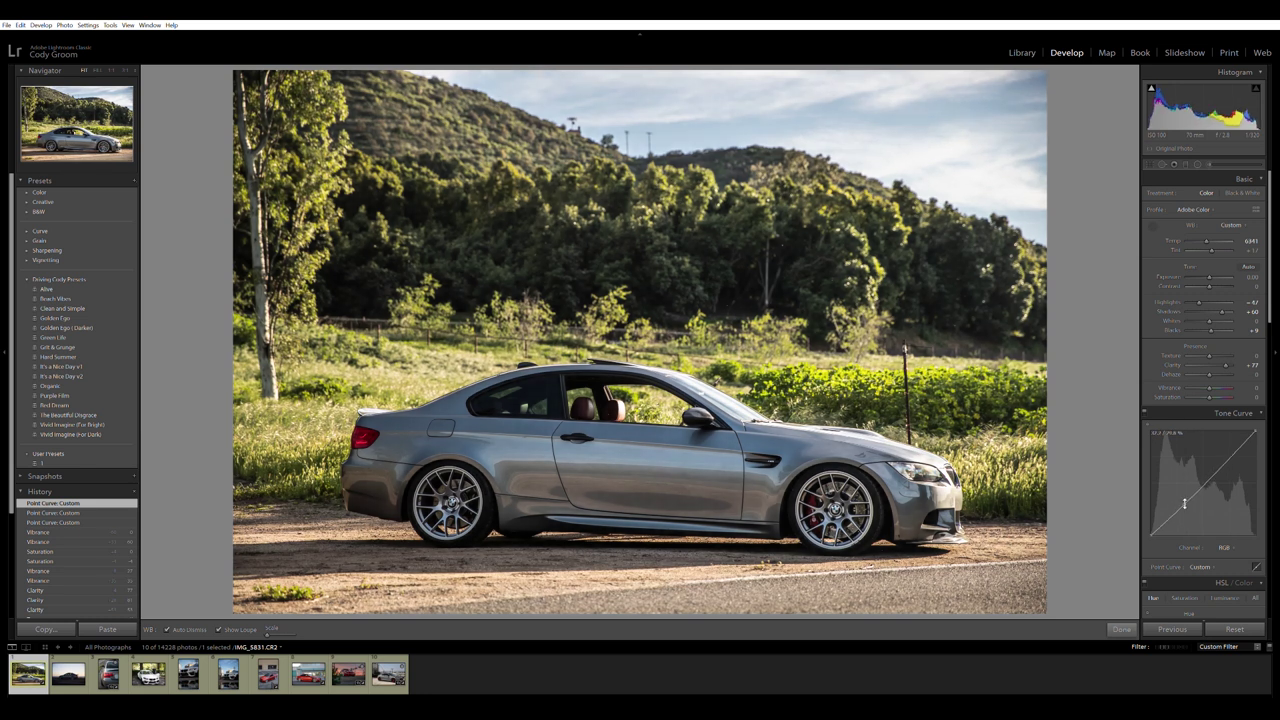
Raise the tone curve's black point for faded, matte shadows and fine-tune a midpoint.
left_click(1257, 564)
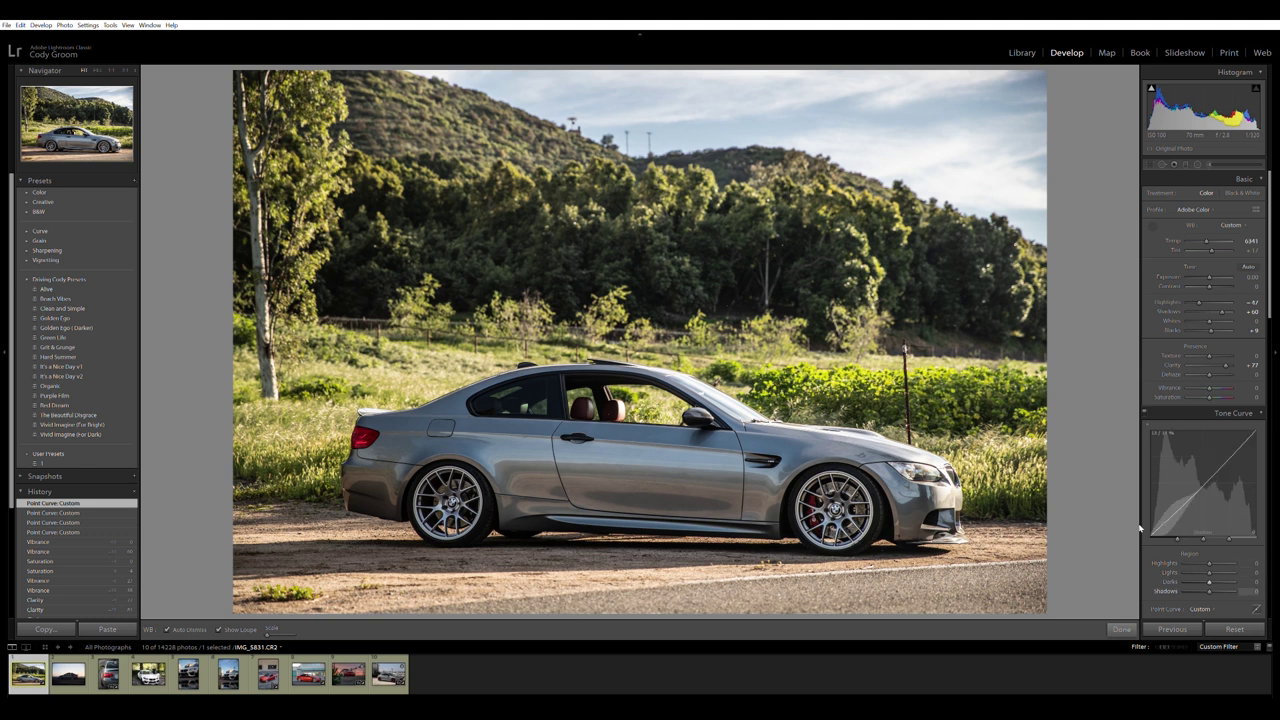
left_click(1256, 608)
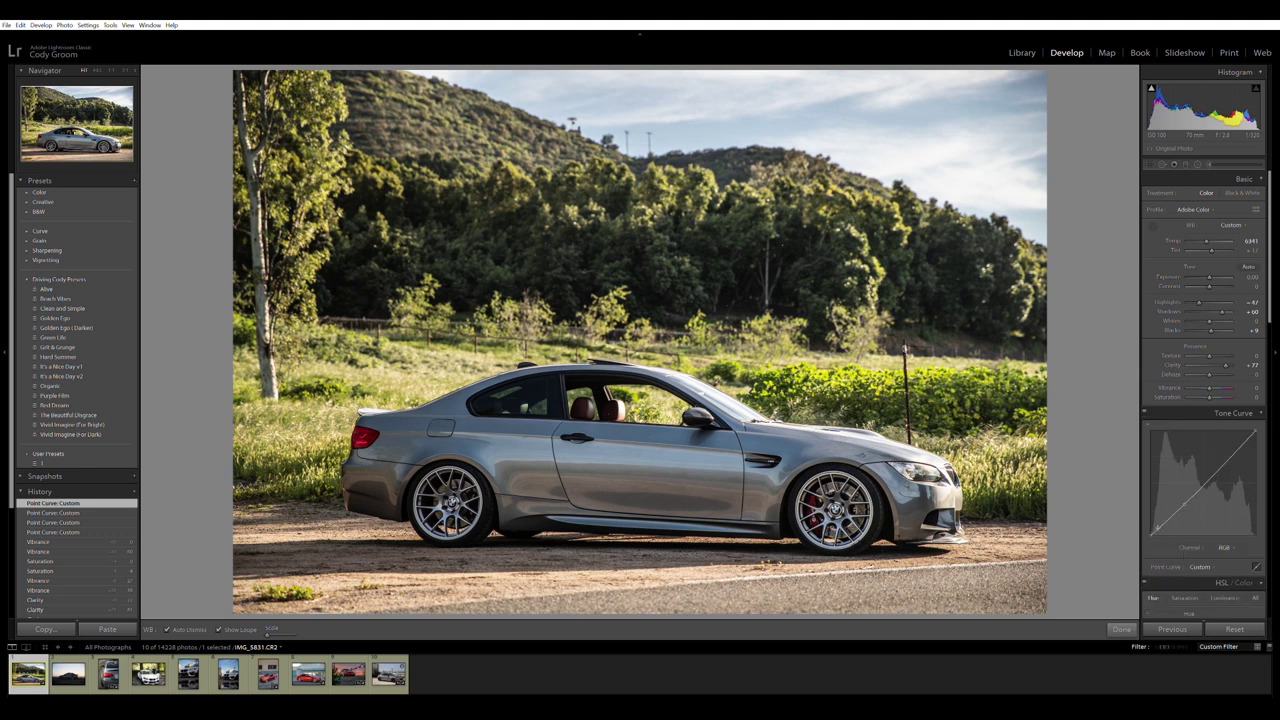
left_click_drag(1155, 527, 1157, 528)
left_click_drag(1153, 530, 1168, 514)
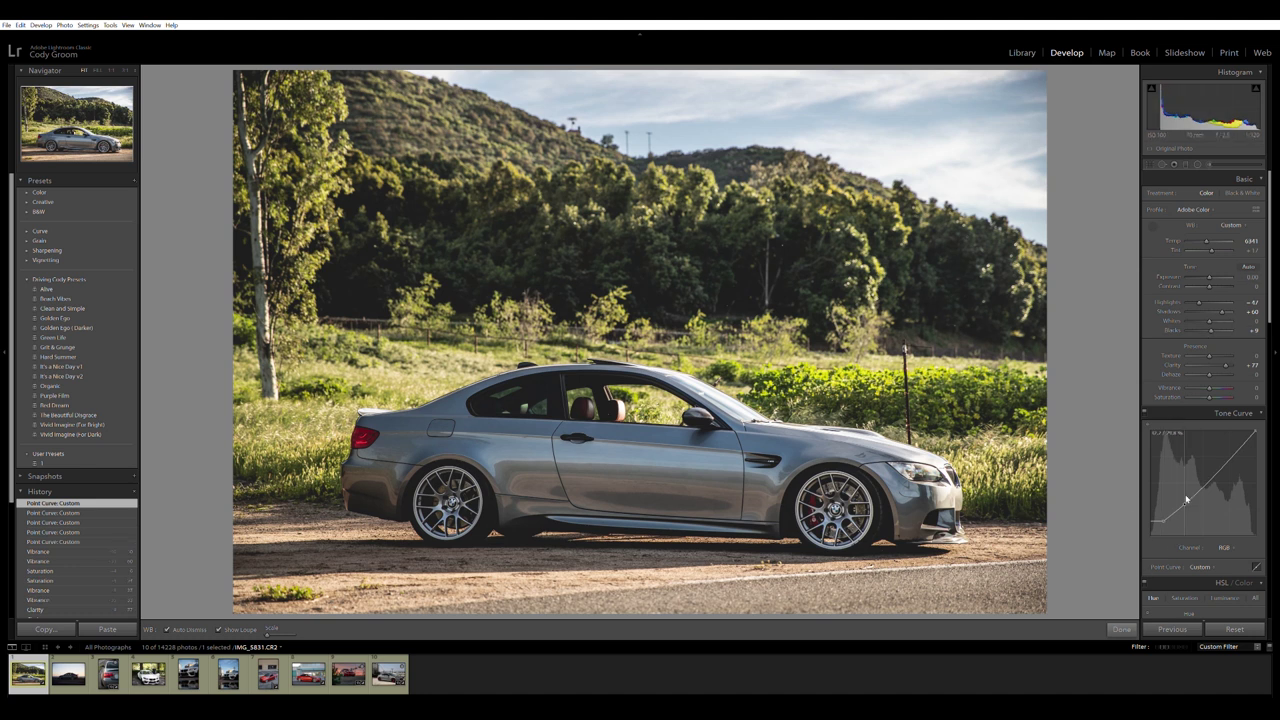
left_click_drag(1187, 500, 1187, 497)
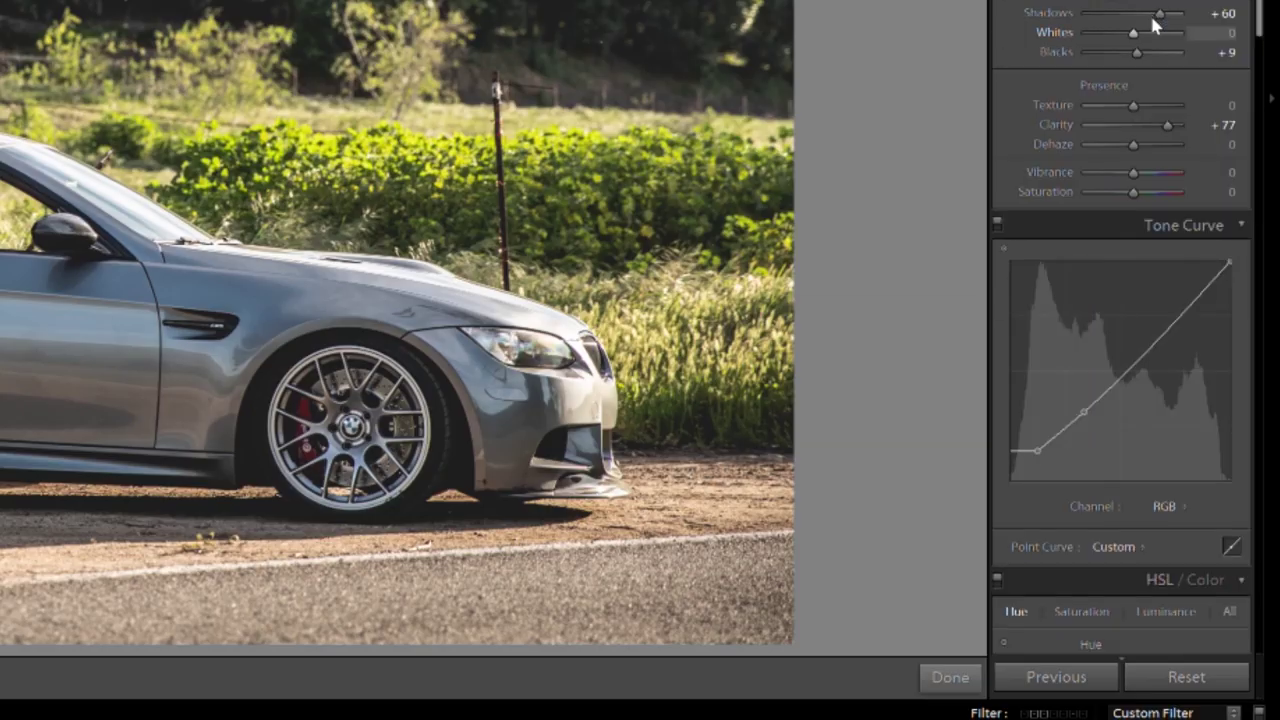
Shift the Green, Yellow and Blue HSL hues for greener foliage and a teal car, then compare Before/After.
scroll(1163, 95, "down", 4)
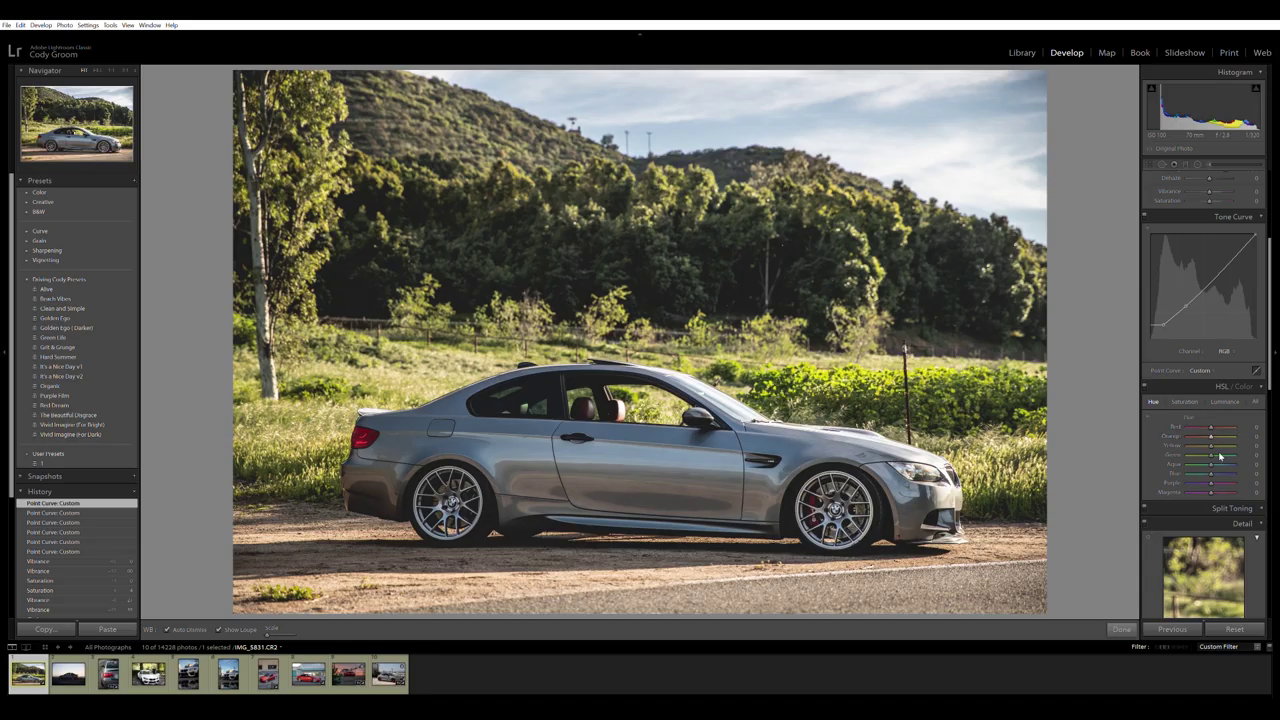
left_click_drag(1193, 451, 1186, 447)
left_click_drag(1188, 455, 1195, 454)
left_click_drag(1205, 442, 1203, 445)
left_click_drag(1204, 454, 1224, 452)
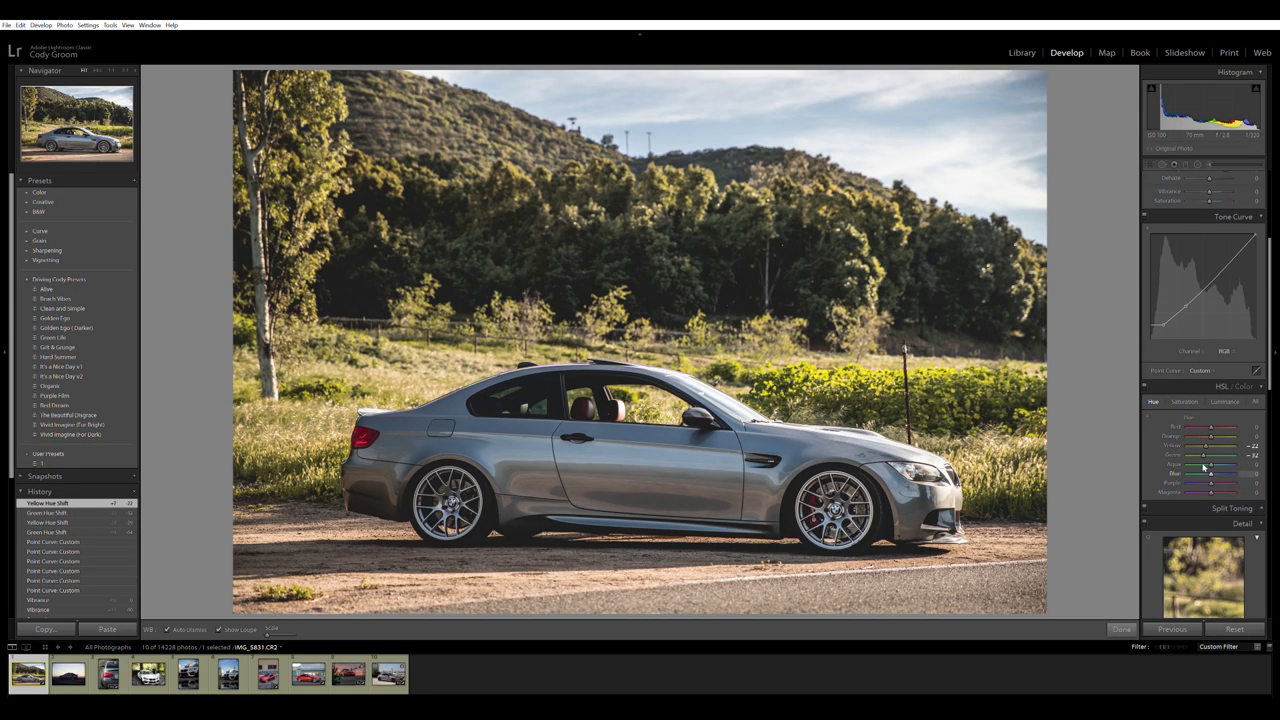
left_click_drag(1211, 473, 1210, 468)
left_click_drag(1205, 469, 1210, 470)
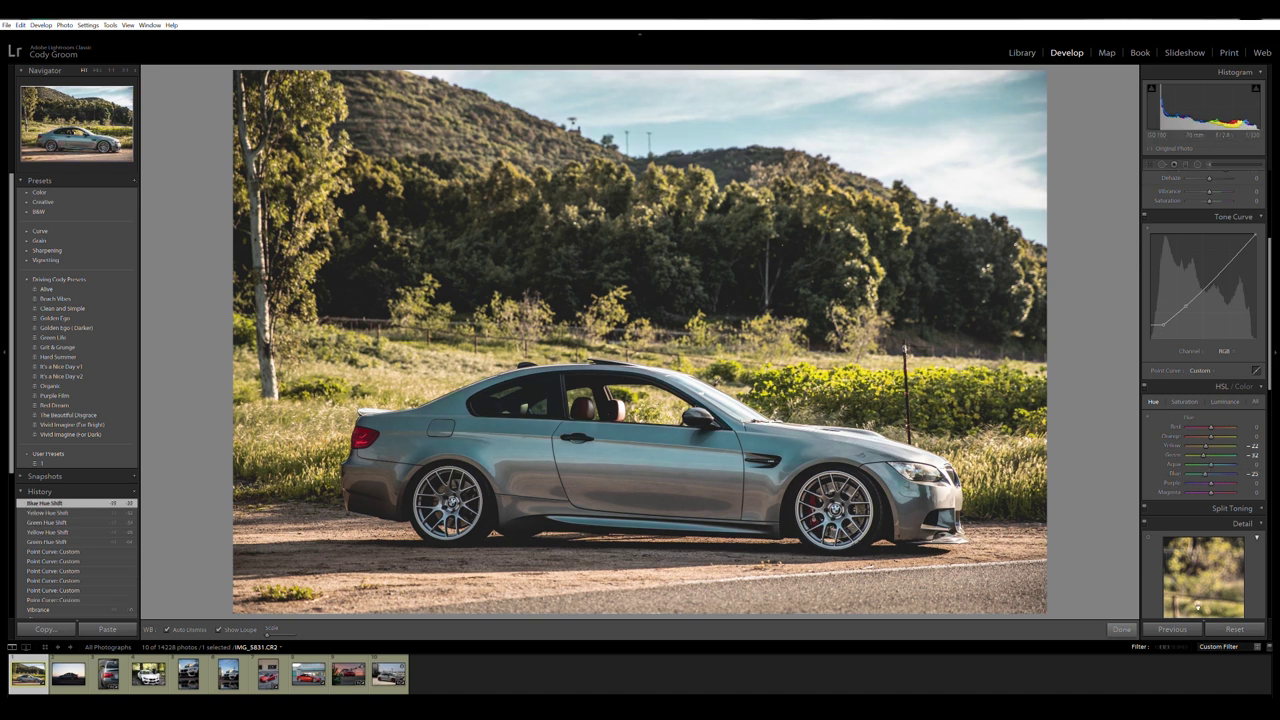
key("y")
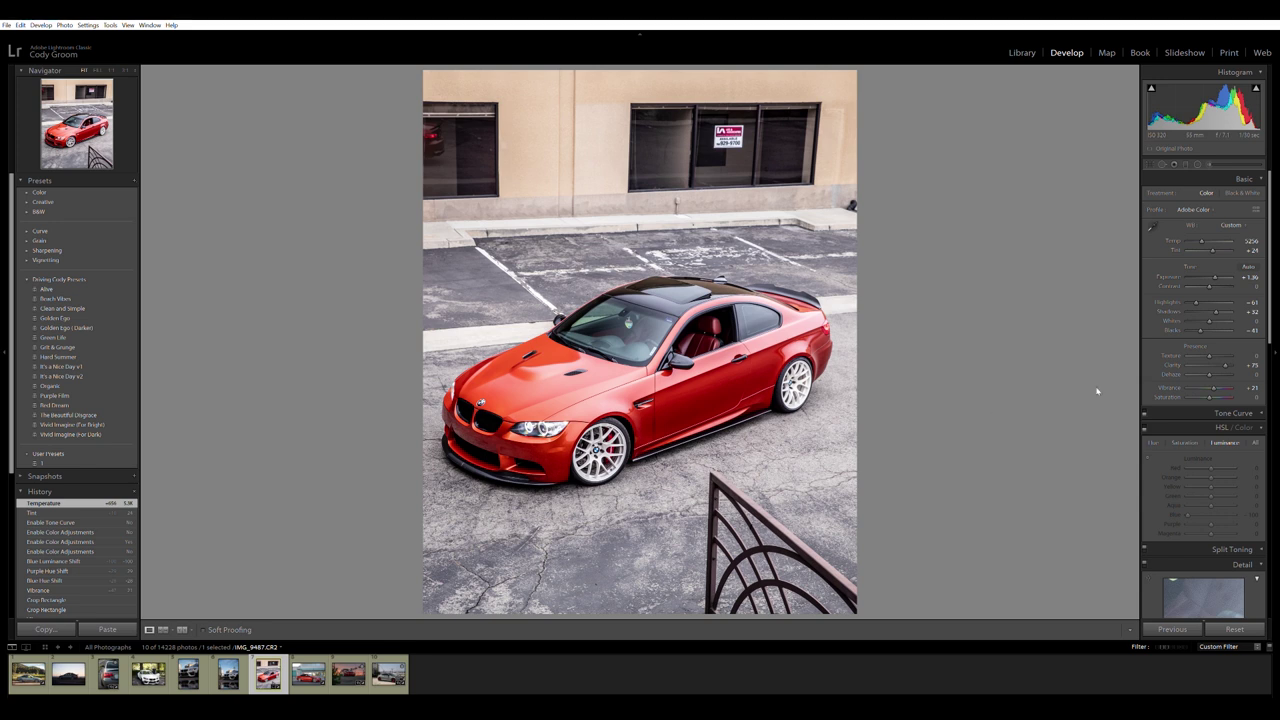
Lower Clarity on the red M3 to +46 and compare before/after.
left_click_drag(1226, 364, 1219, 362)
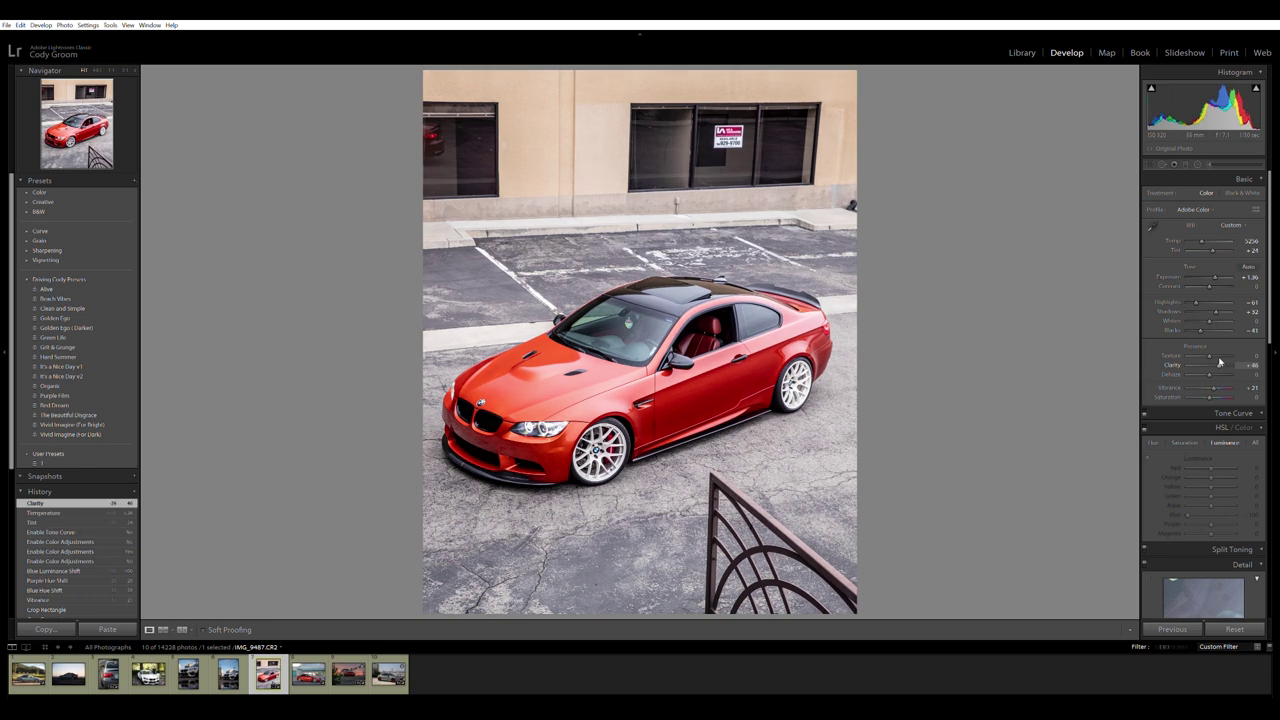
key("y")
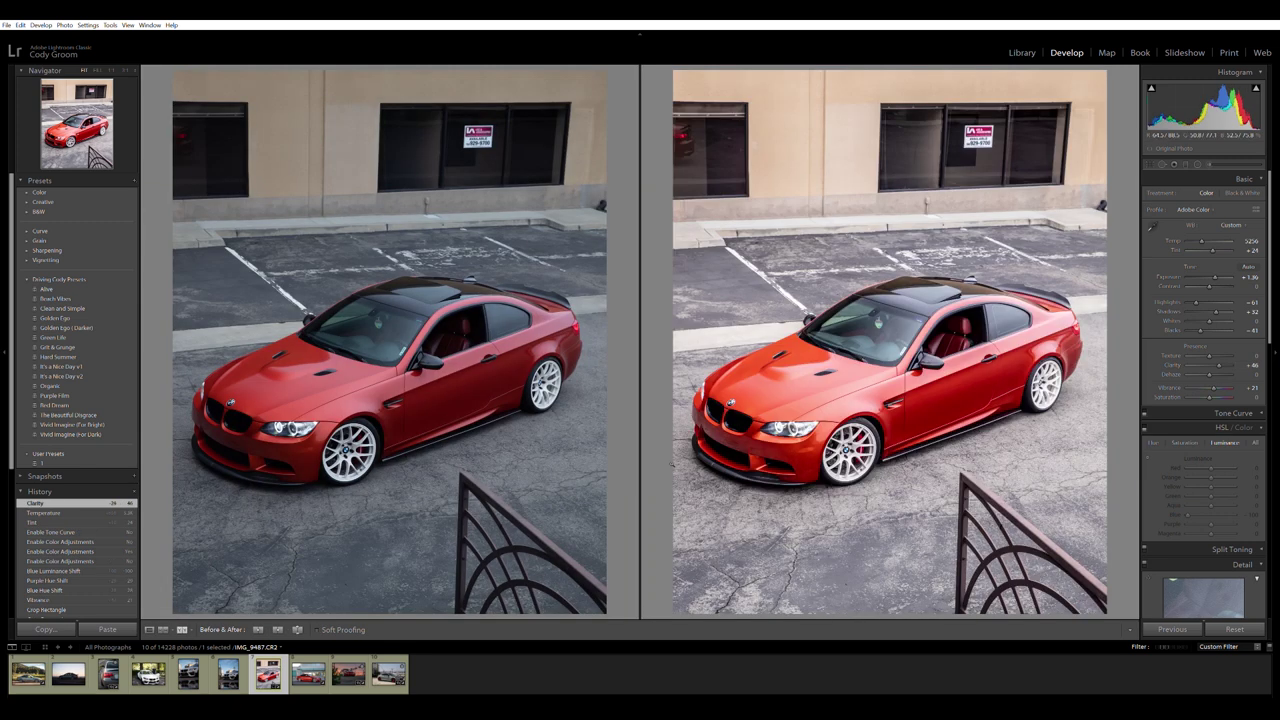
key("y")
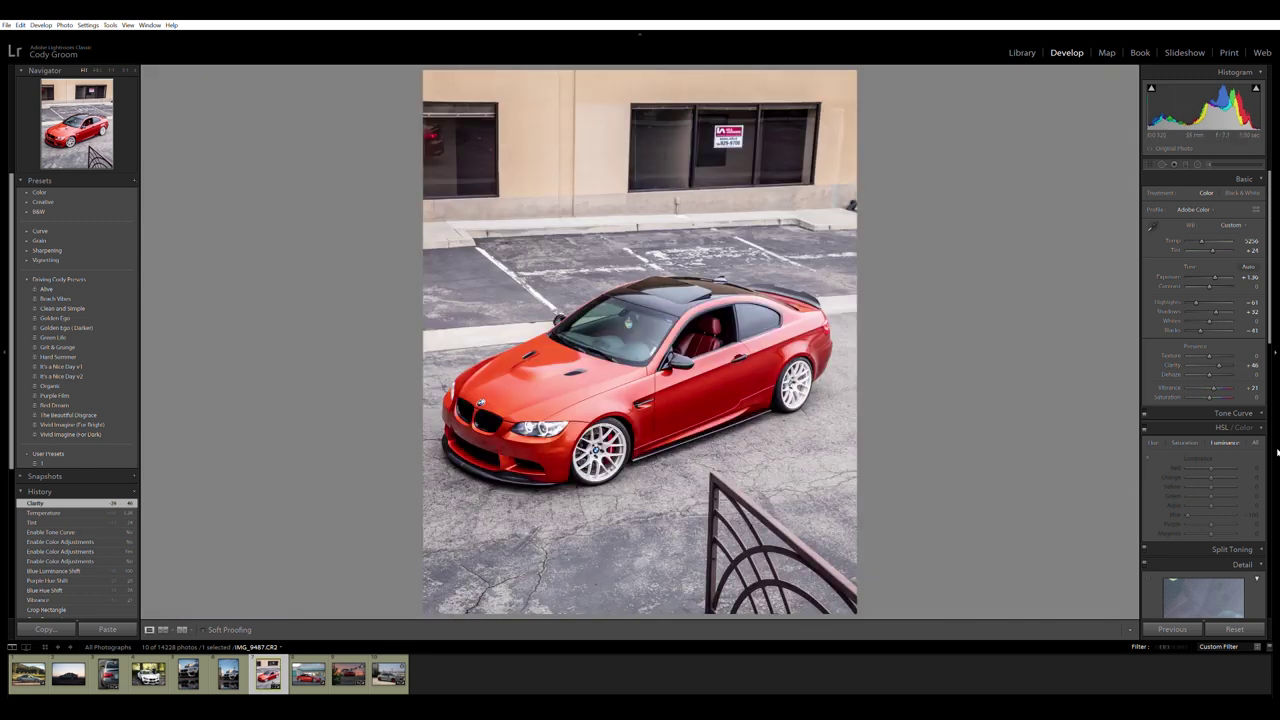
scroll(1233, 477, "down", 3)
scroll(1229, 400, "up", 2)
scroll(1226, 394, "up", 1)
Enable HSL, shift Blue hue to about -60 and Purple hue, and retune Blue and Red luminance.
left_click(1145, 426)
left_click_drag(1198, 511, 1197, 514)
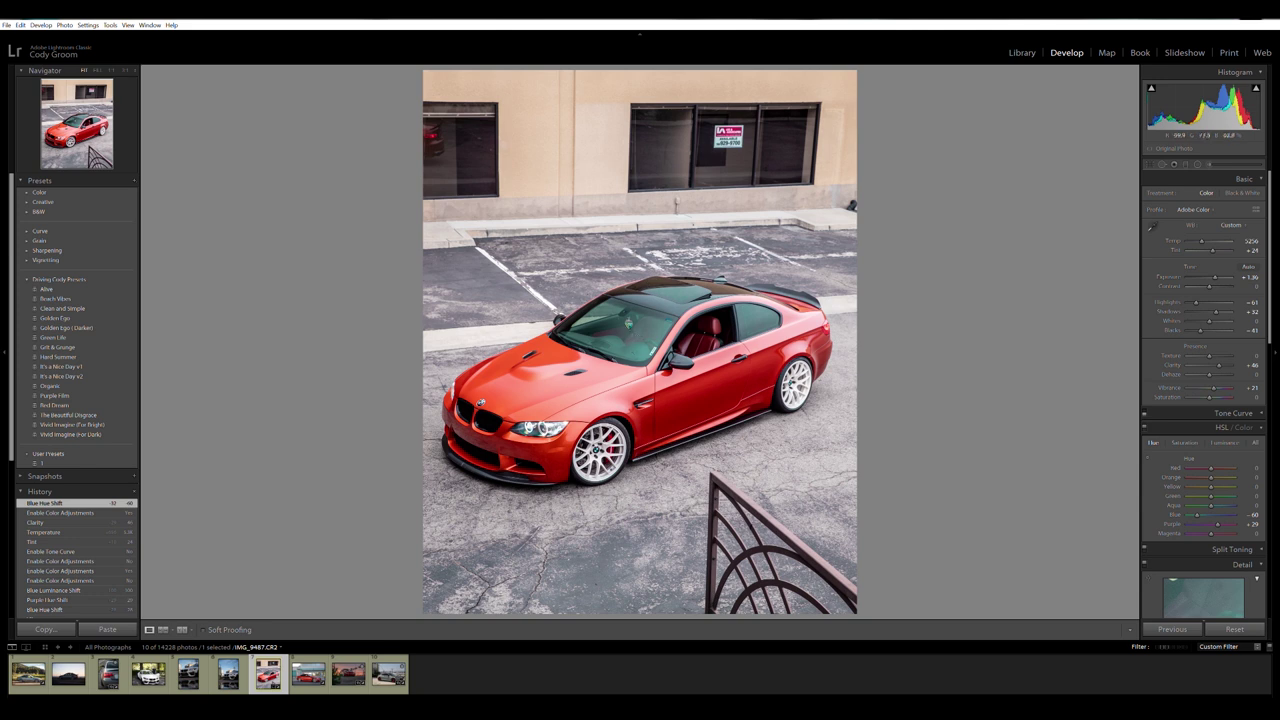
mouse_move(1217, 523)
left_mouse_down()
mouse_move(1204, 523)
mouse_move(1217, 505)
left_mouse_up()
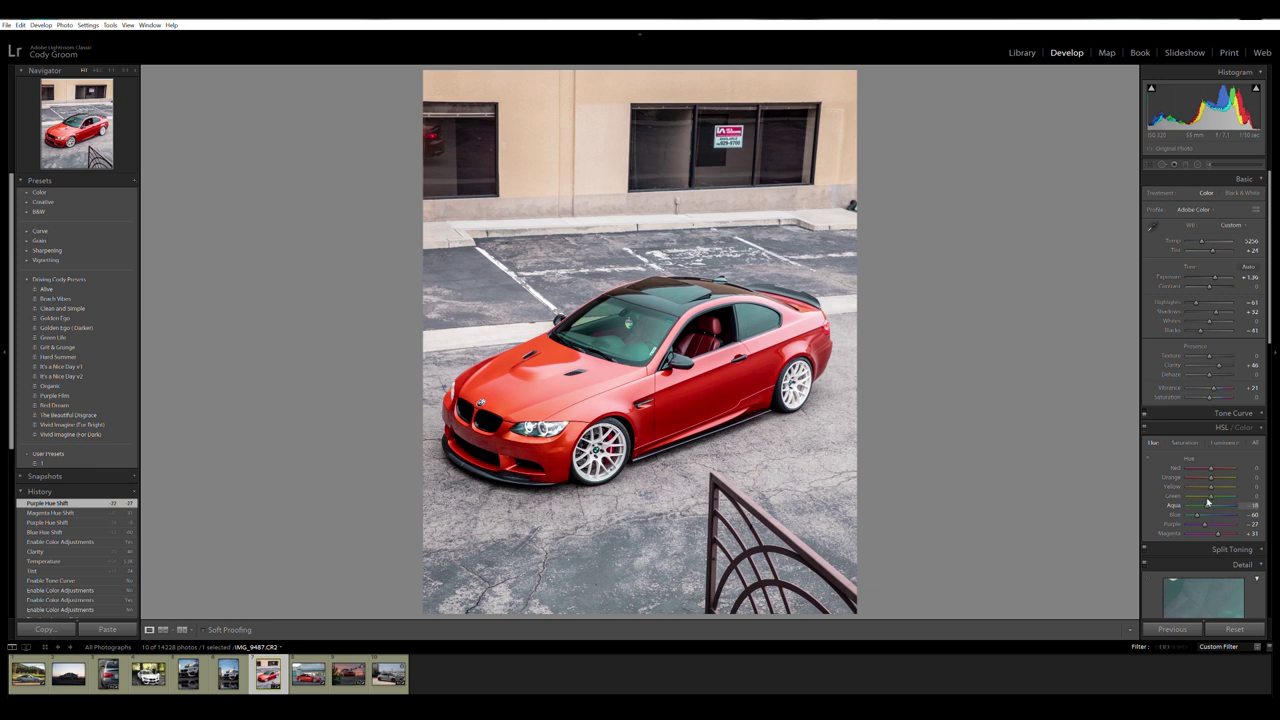
left_click(1224, 442)
left_click_drag(1211, 513, 1243, 511)
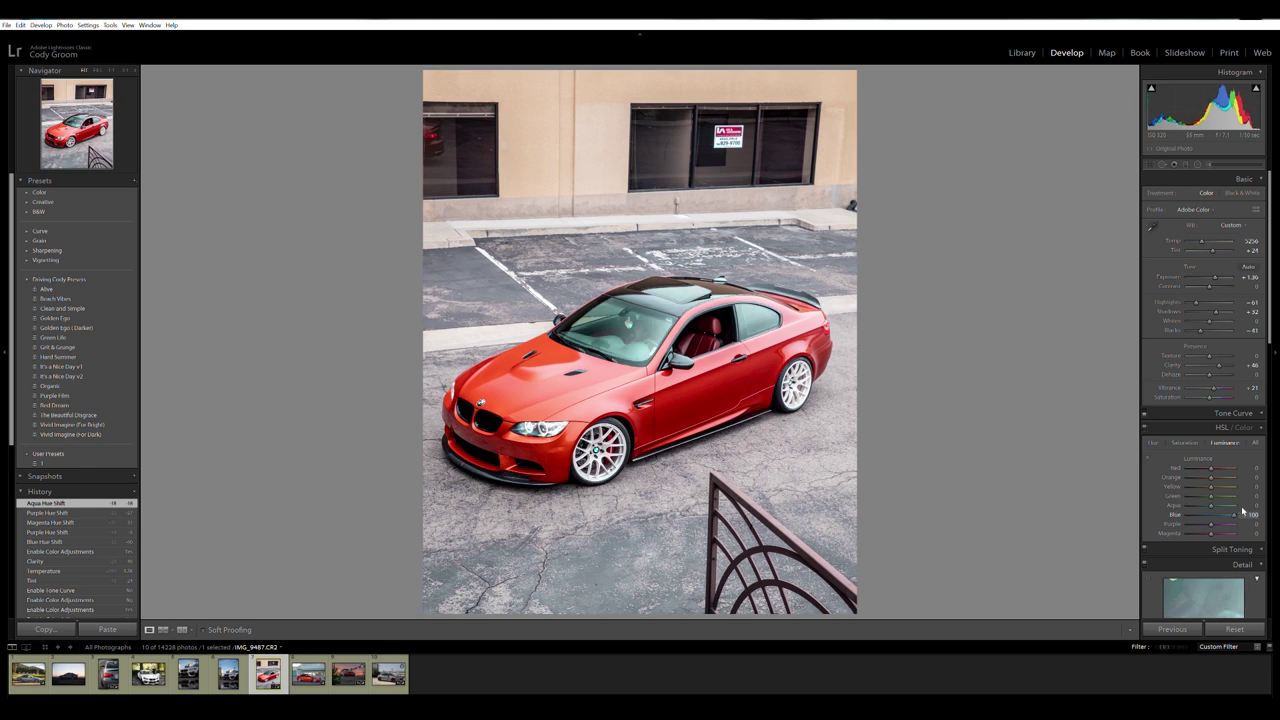
left_click_drag(1234, 511, 1210, 514)
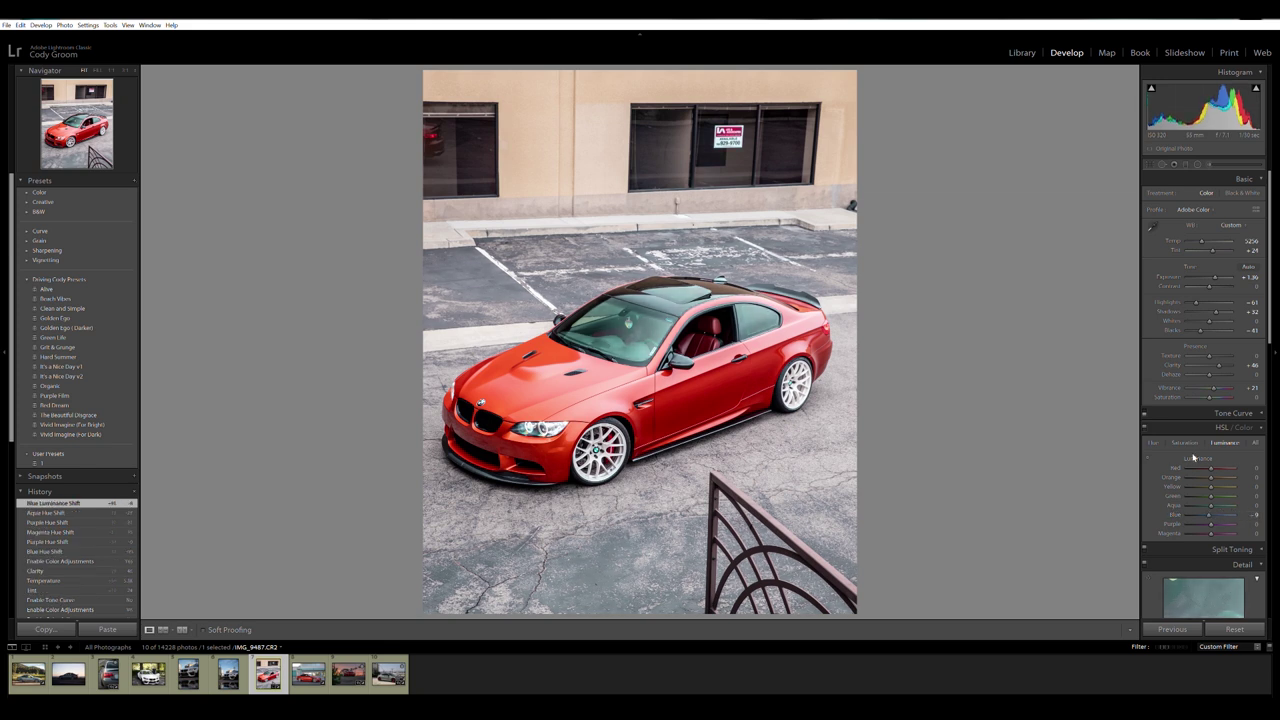
mouse_move(1210, 467)
left_mouse_down()
mouse_move(1194, 467)
mouse_move(1209, 472)
left_mouse_up()
left_click_drag(1209, 472, 1212, 476)
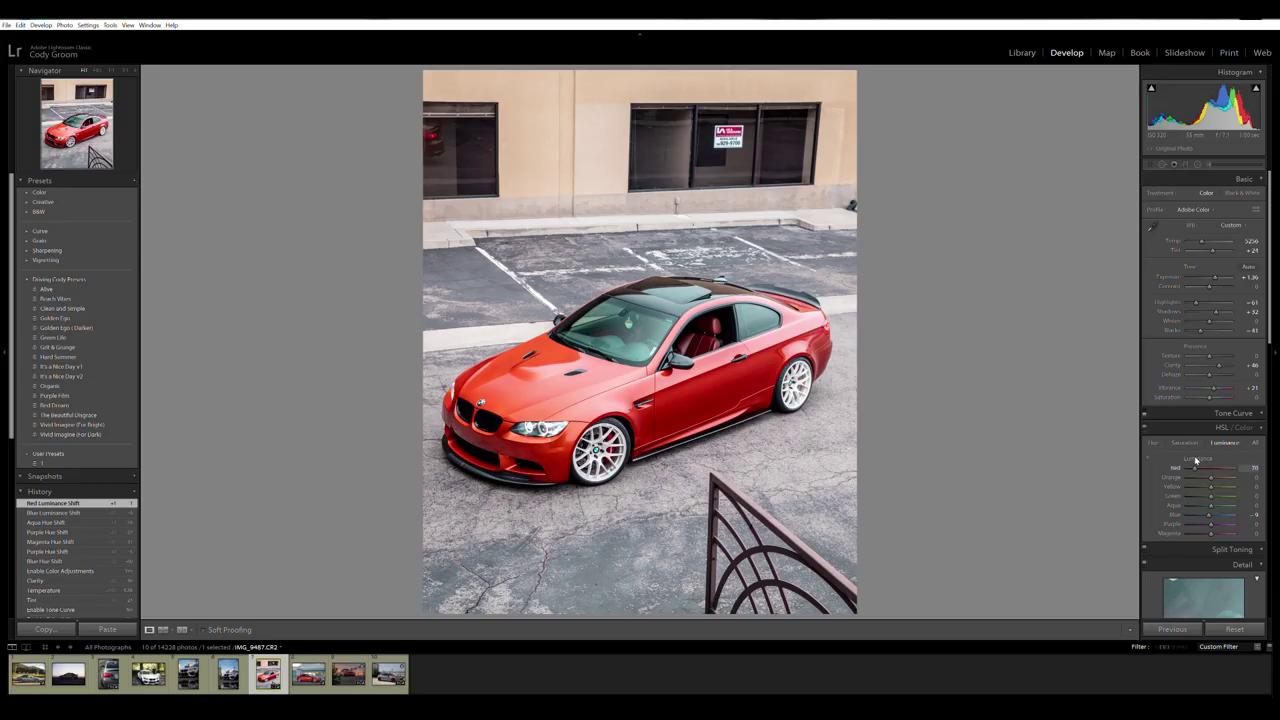
left_click_drag(1195, 466, 1190, 467)
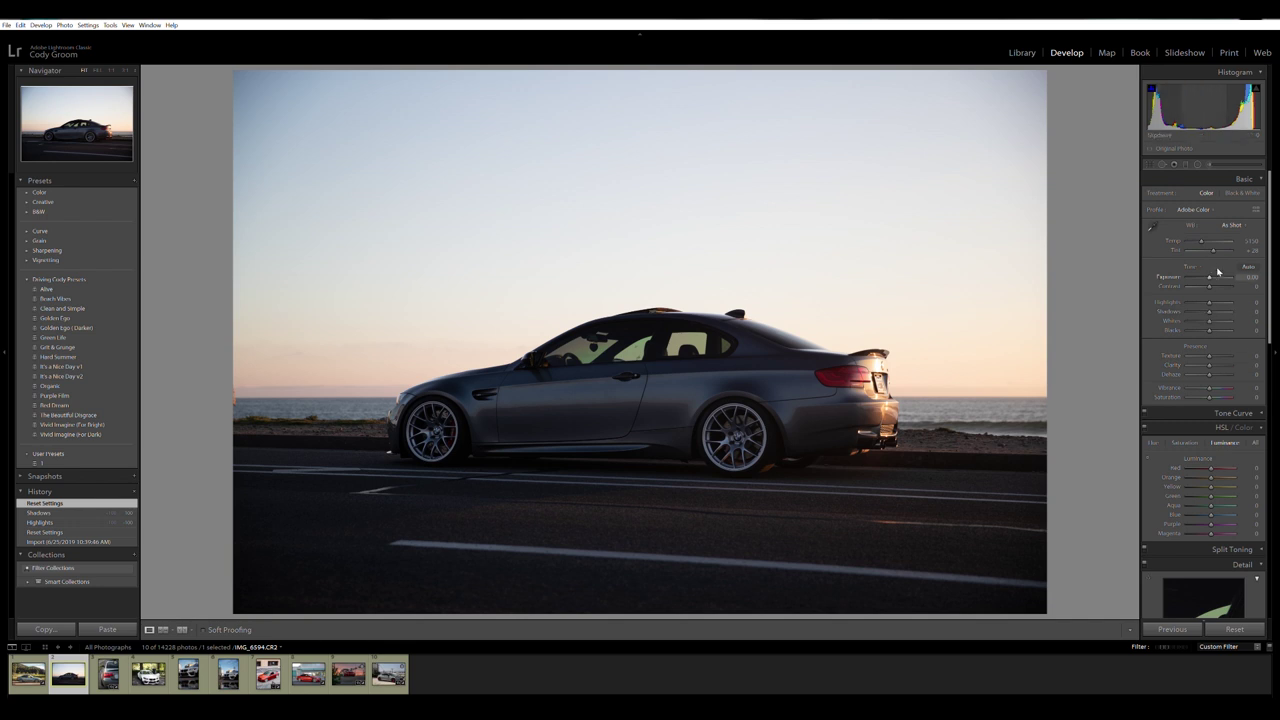
left_click_drag(1209, 276, 1226, 276)
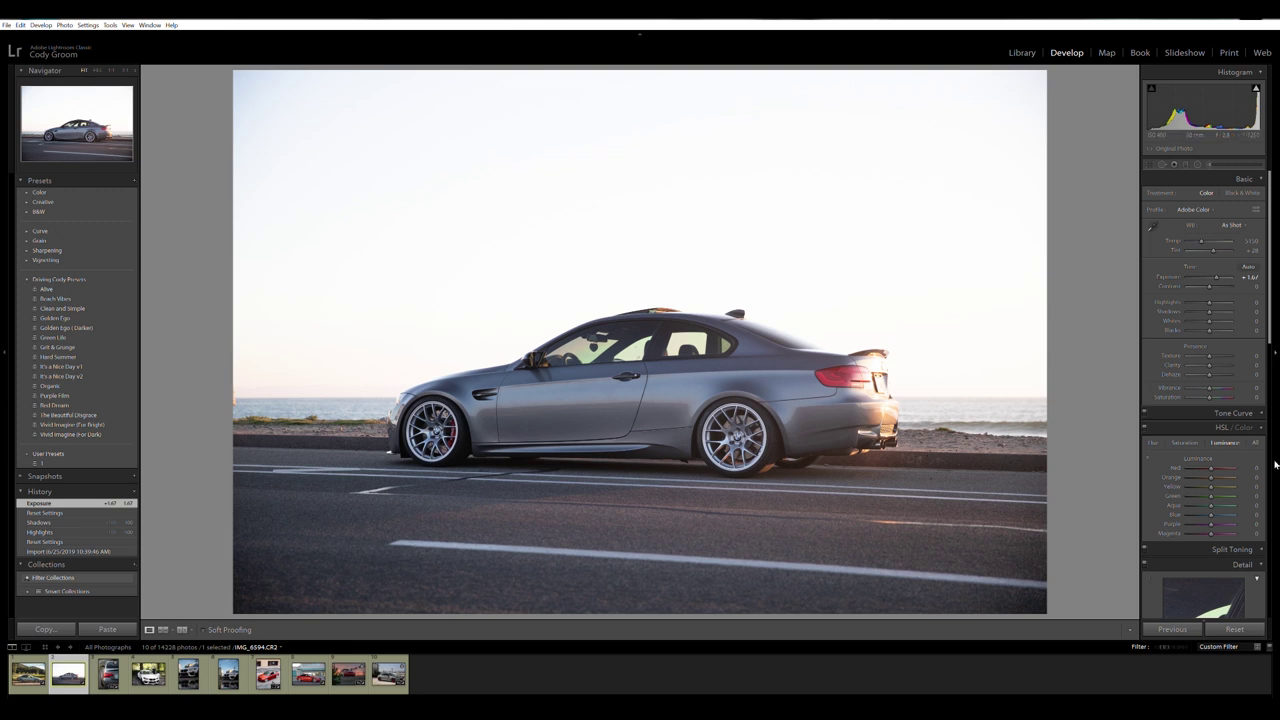
left_click_drag(1209, 365, 1217, 365)
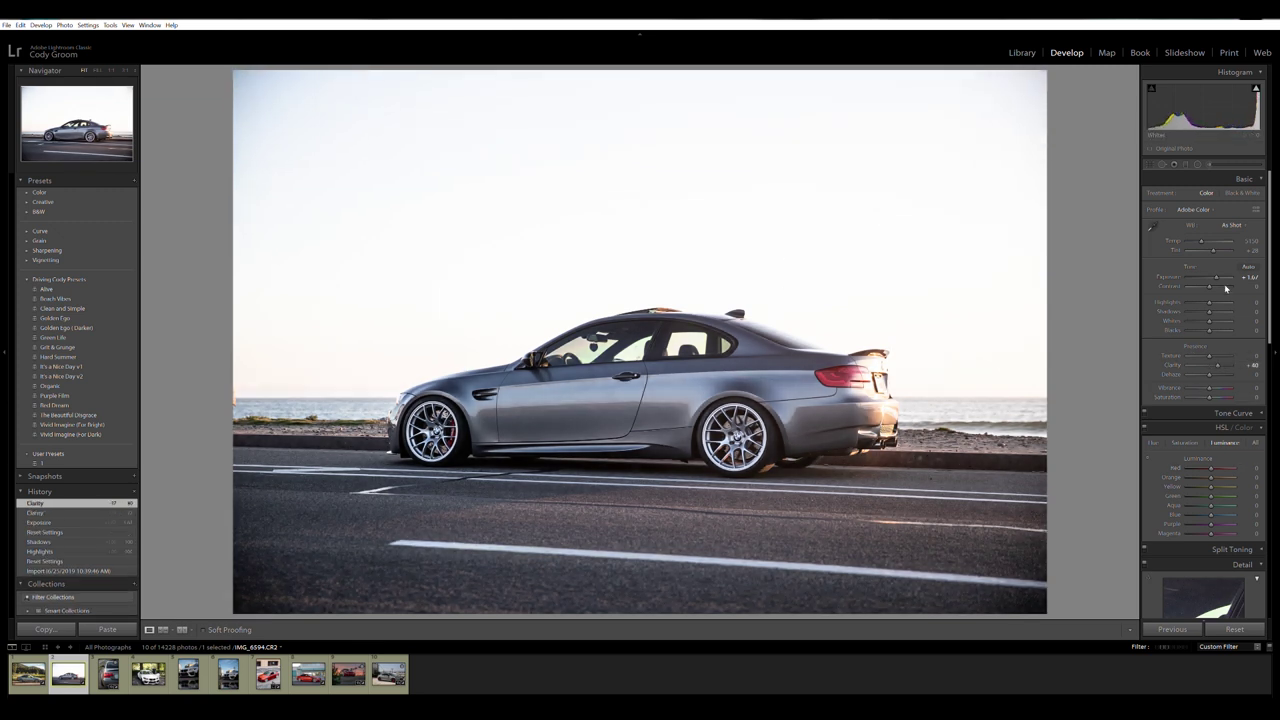
mouse_move(1218, 276)
left_mouse_down()
mouse_move(1209, 303)
mouse_move(1183, 301)
left_mouse_up()
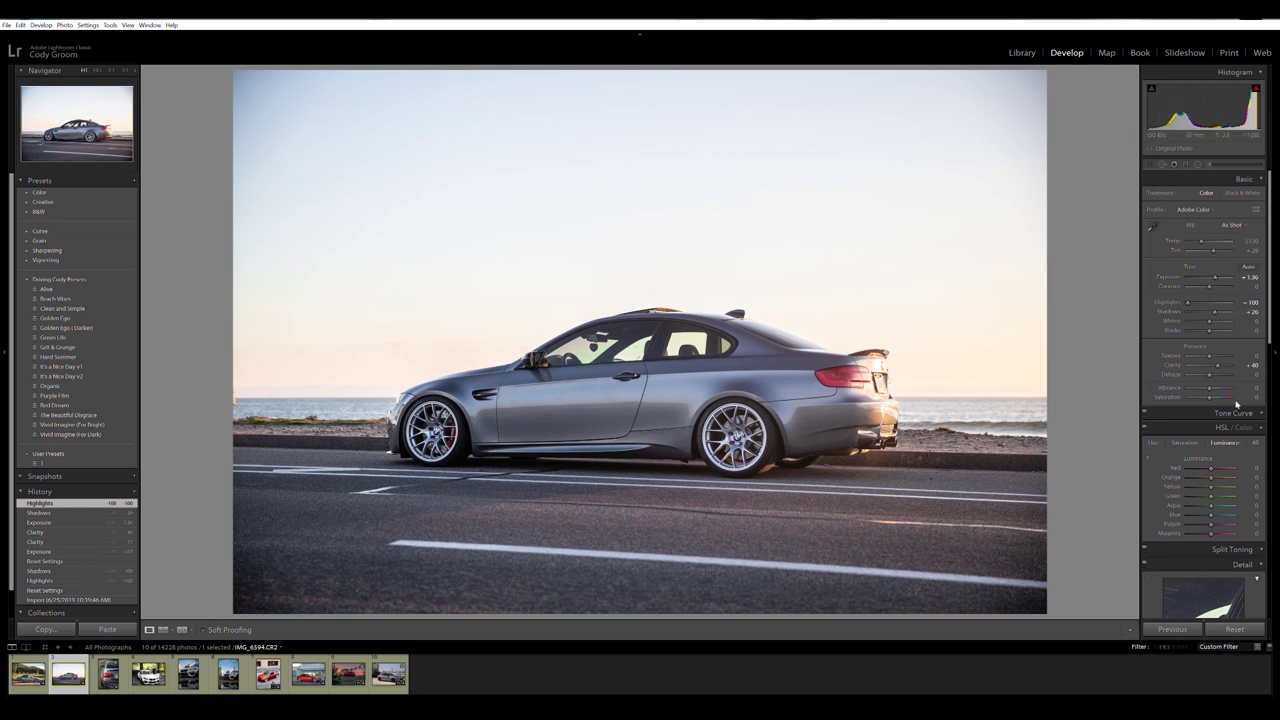
left_click(1234, 629)
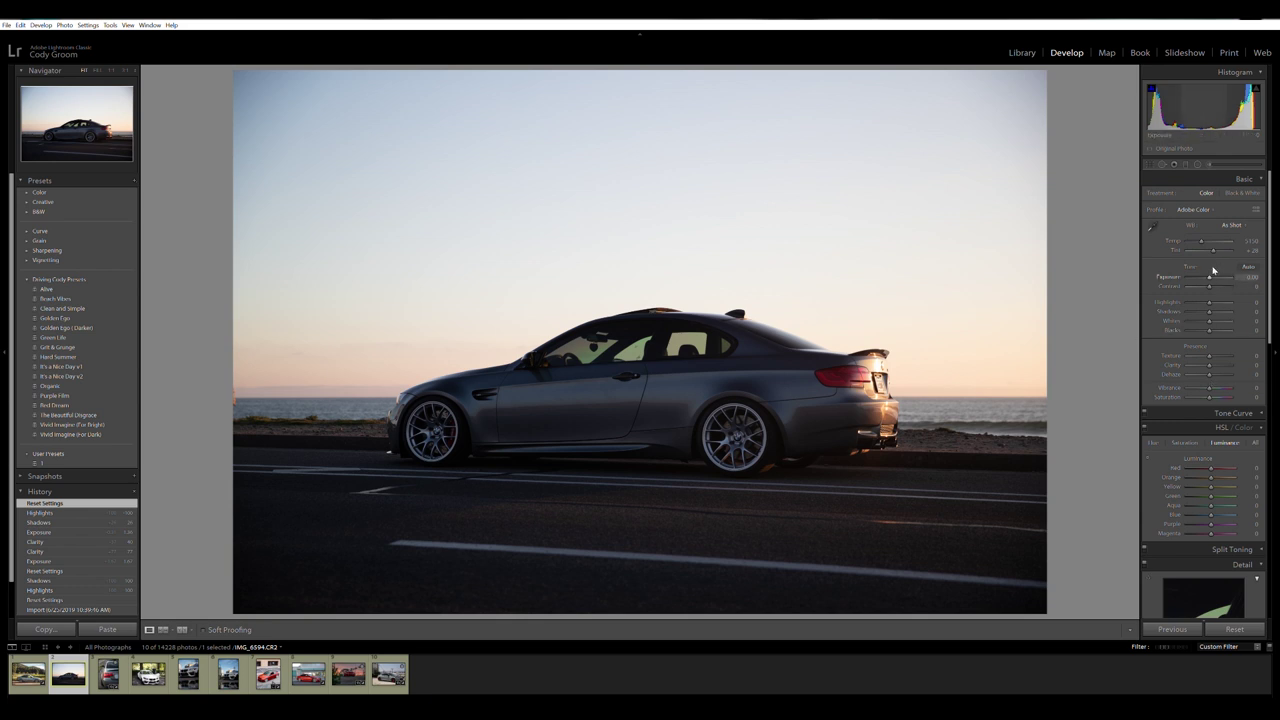
left_click_drag(1212, 276, 1218, 276)
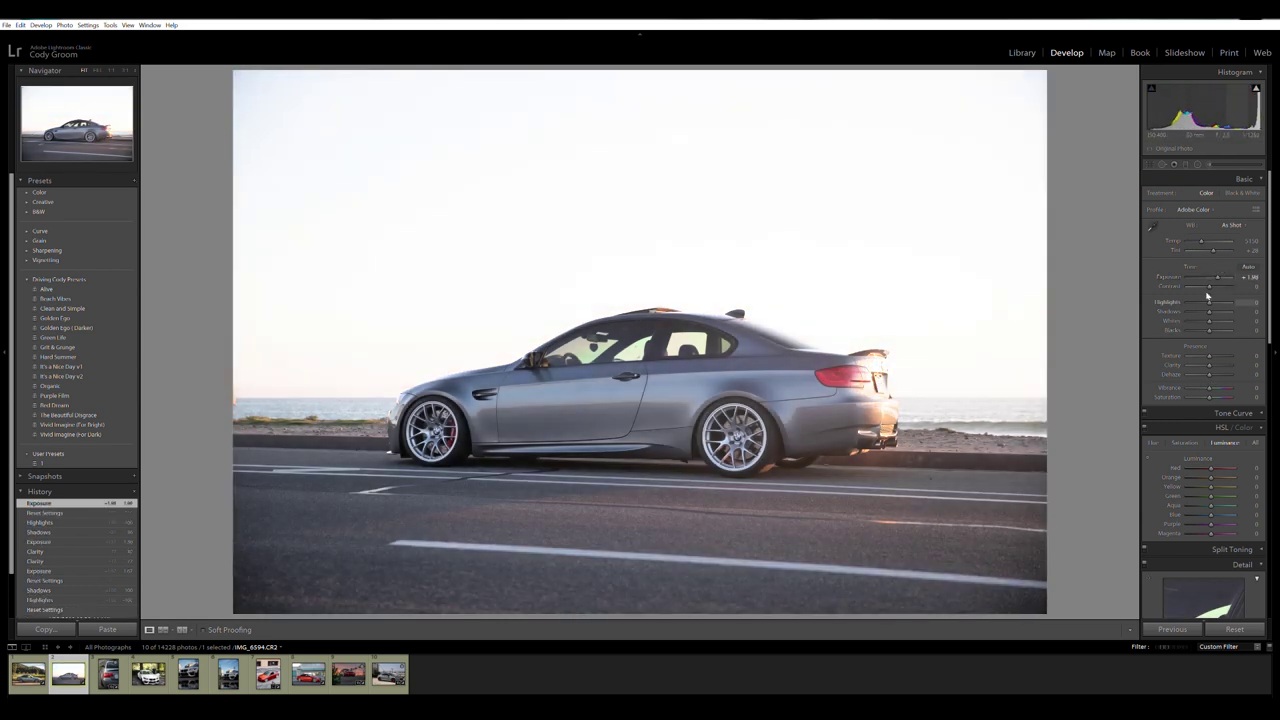
Lower Highlights, ease Exposure back to about +0.8, and start raising Clarity.
mouse_move(1209, 301)
left_mouse_down()
mouse_move(1187, 301)
mouse_move(1203, 292)
left_mouse_up()
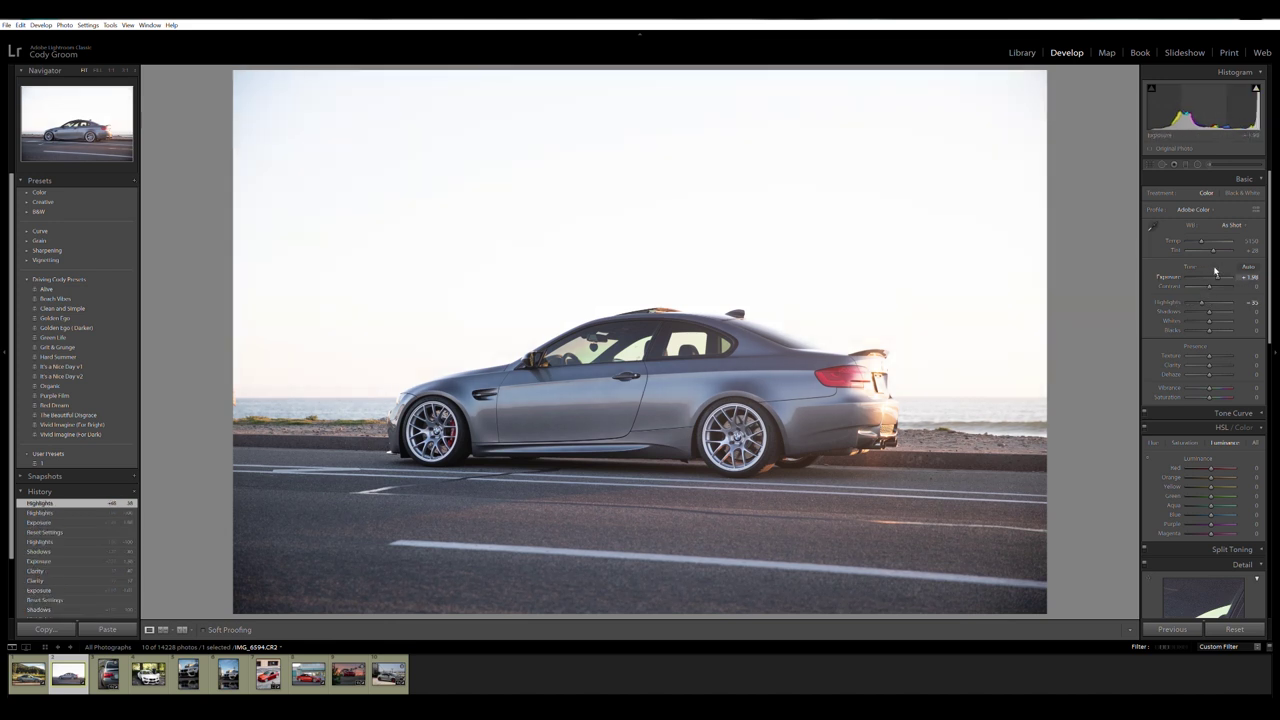
mouse_move(1215, 276)
left_mouse_down()
mouse_move(1212, 310)
mouse_move(1213, 271)
left_mouse_up()
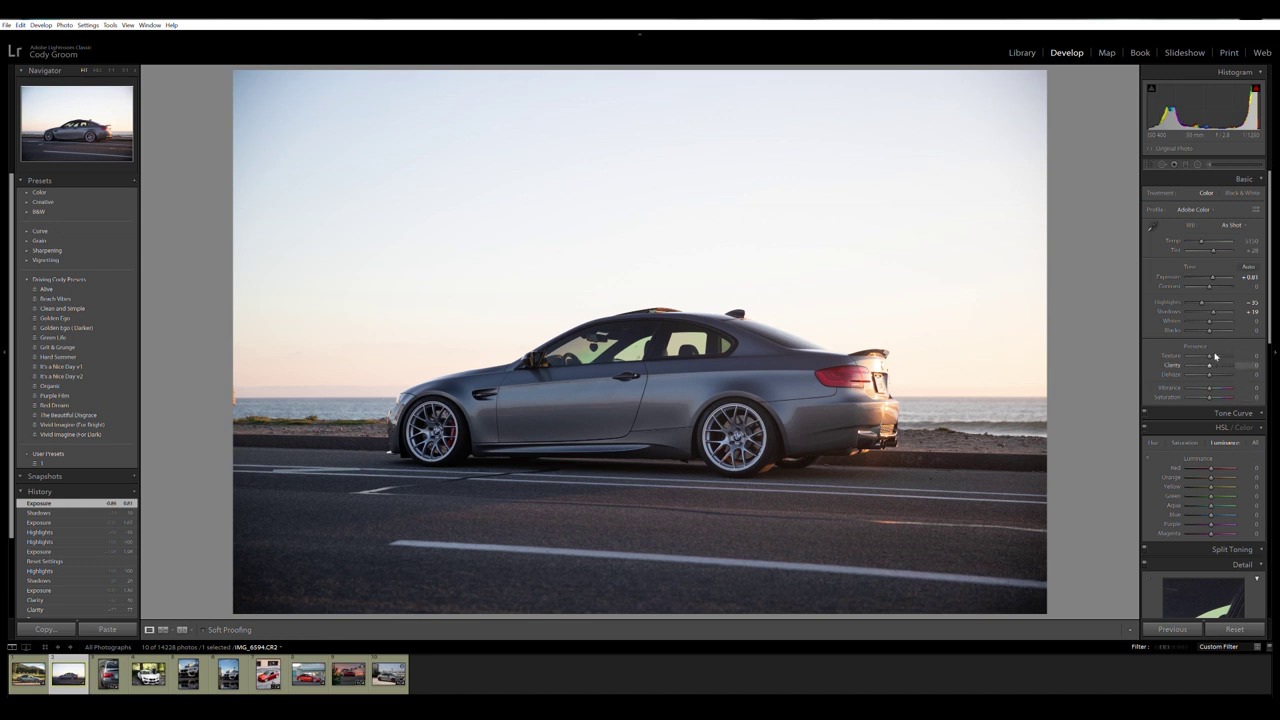
left_click_drag(1215, 358, 1223, 362)
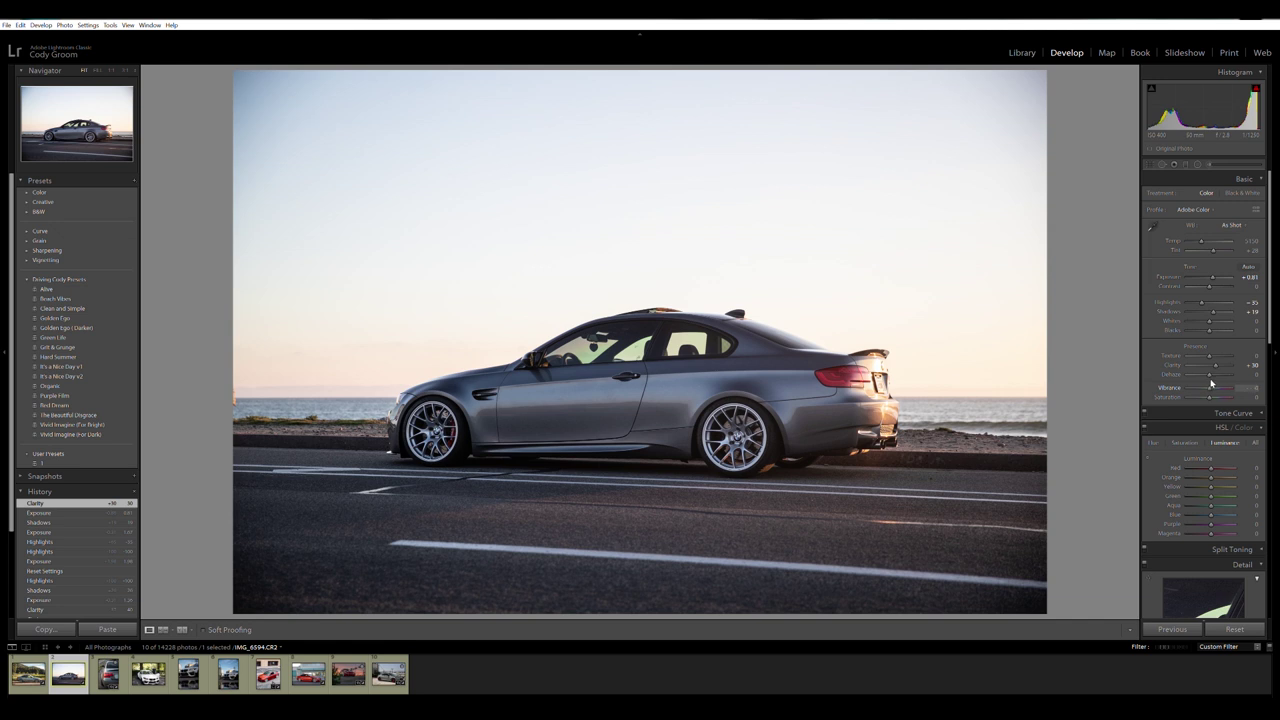
Preview Vibrance at +100, settle it around +27, and warm the Temp.
left_click_drag(1207, 386, 1246, 374)
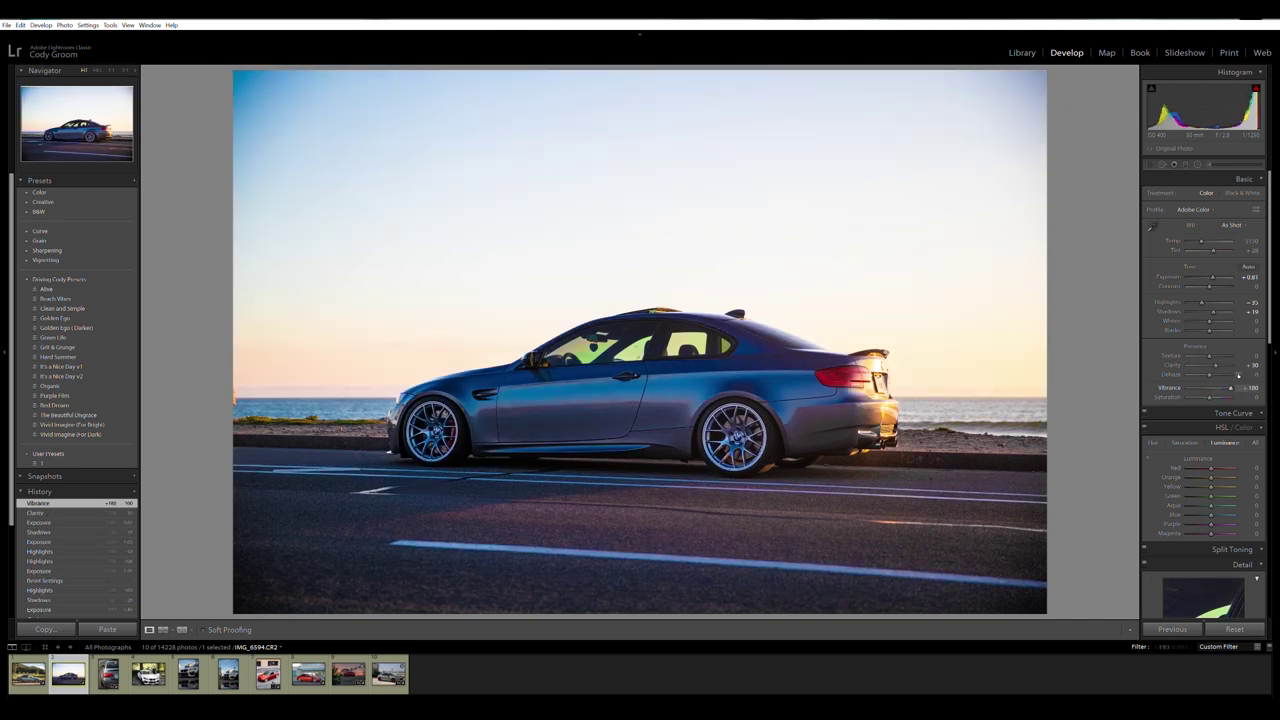
left_click_drag(1238, 375, 1217, 382)
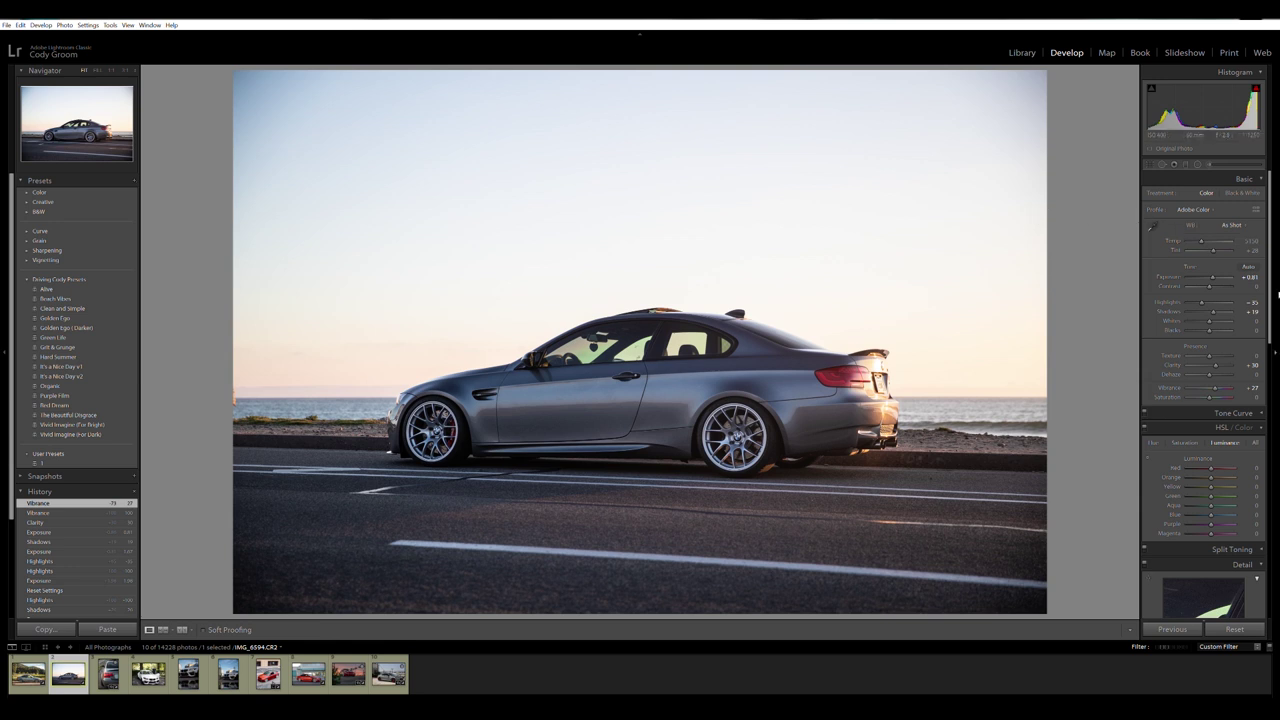
left_click_drag(1216, 234, 1205, 233)
Finish the warmer Temp, then brighten Blue luminance and raise Blue saturation to about +42.
left_click_drag(1207, 233, 1207, 233)
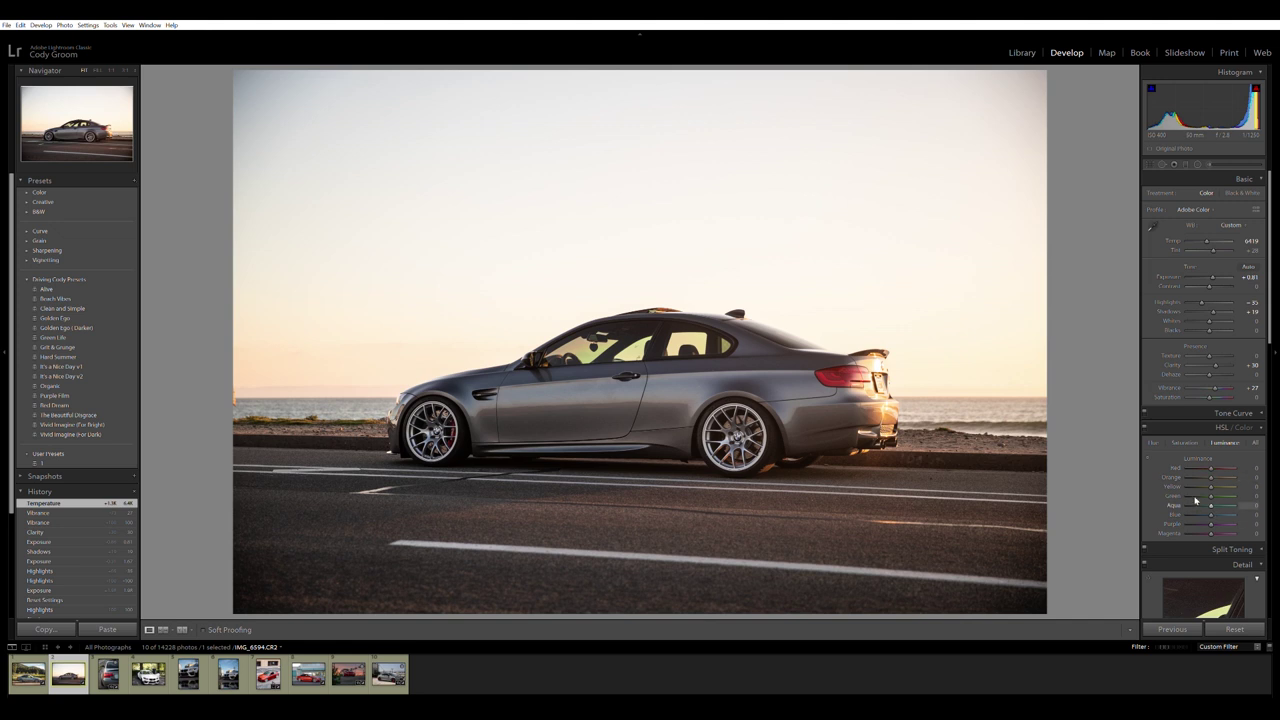
left_click_drag(1211, 514, 1222, 516)
left_click_drag(1225, 509, 1215, 512)
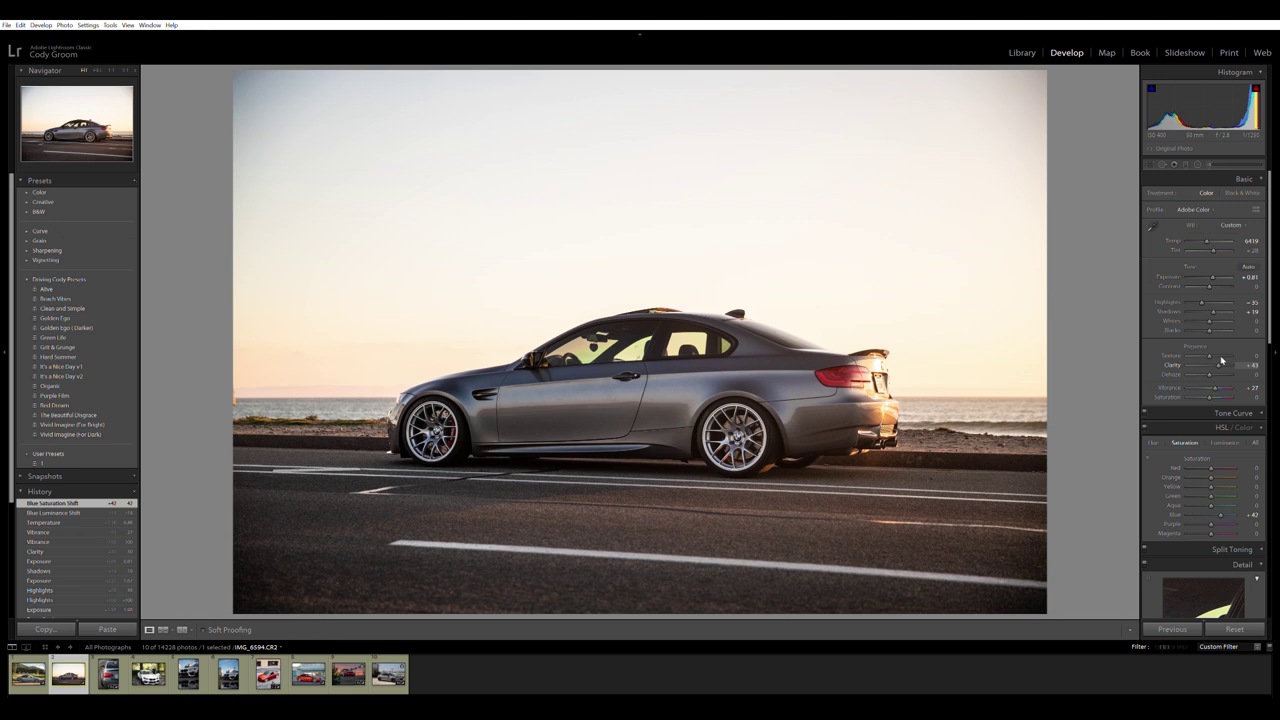
Zoom in on the car and set up a smaller Adjustment Brush with Exposure about +1.46.
scroll(1226, 300, "down", 3)
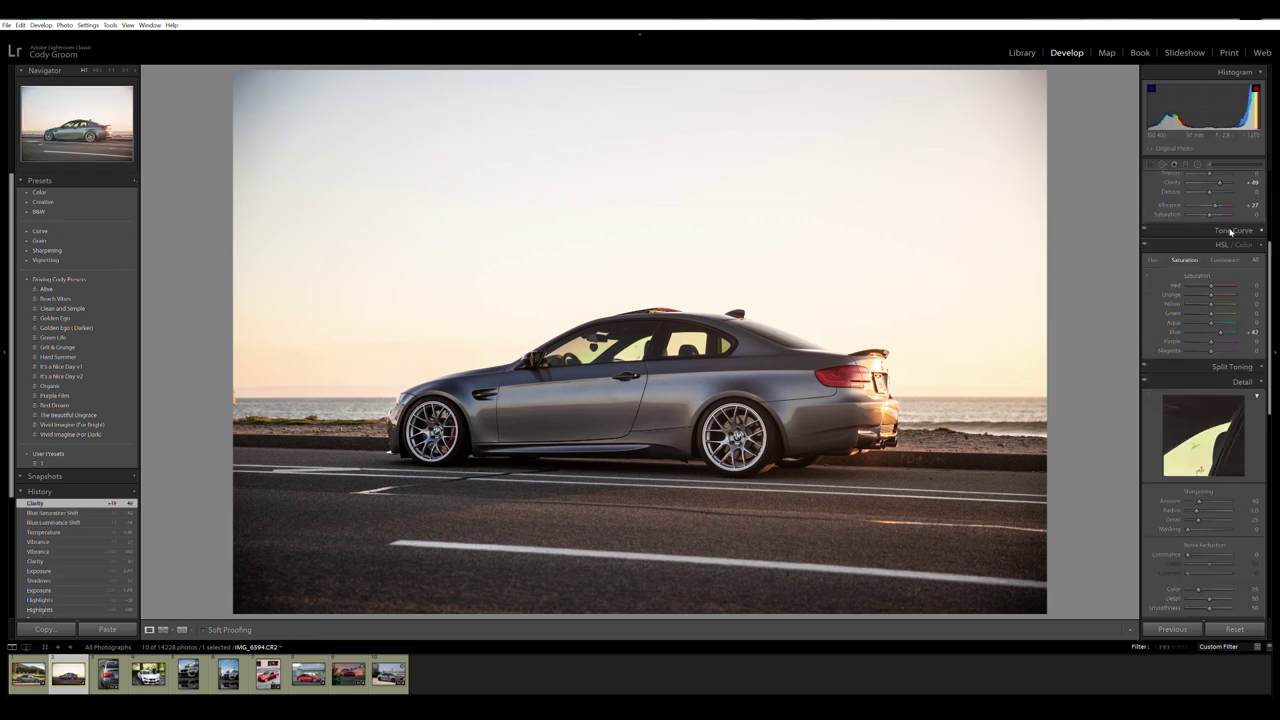
left_click(969, 380)
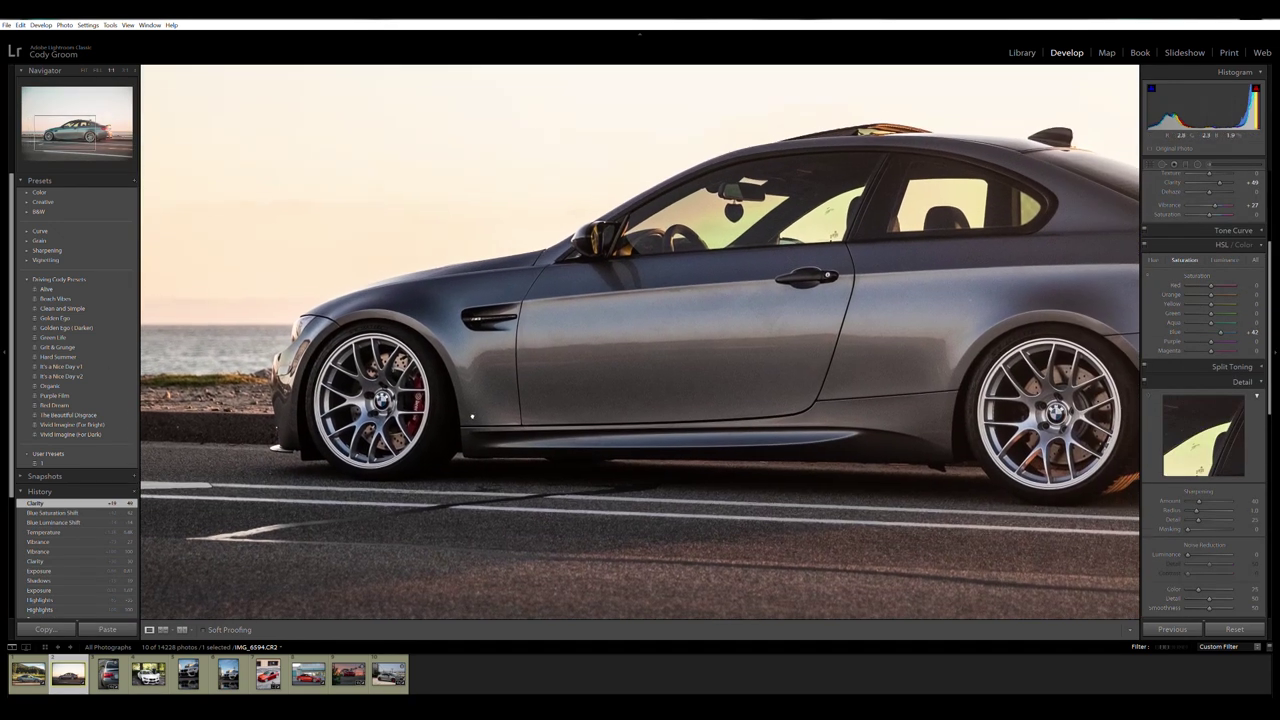
left_click(1214, 161)
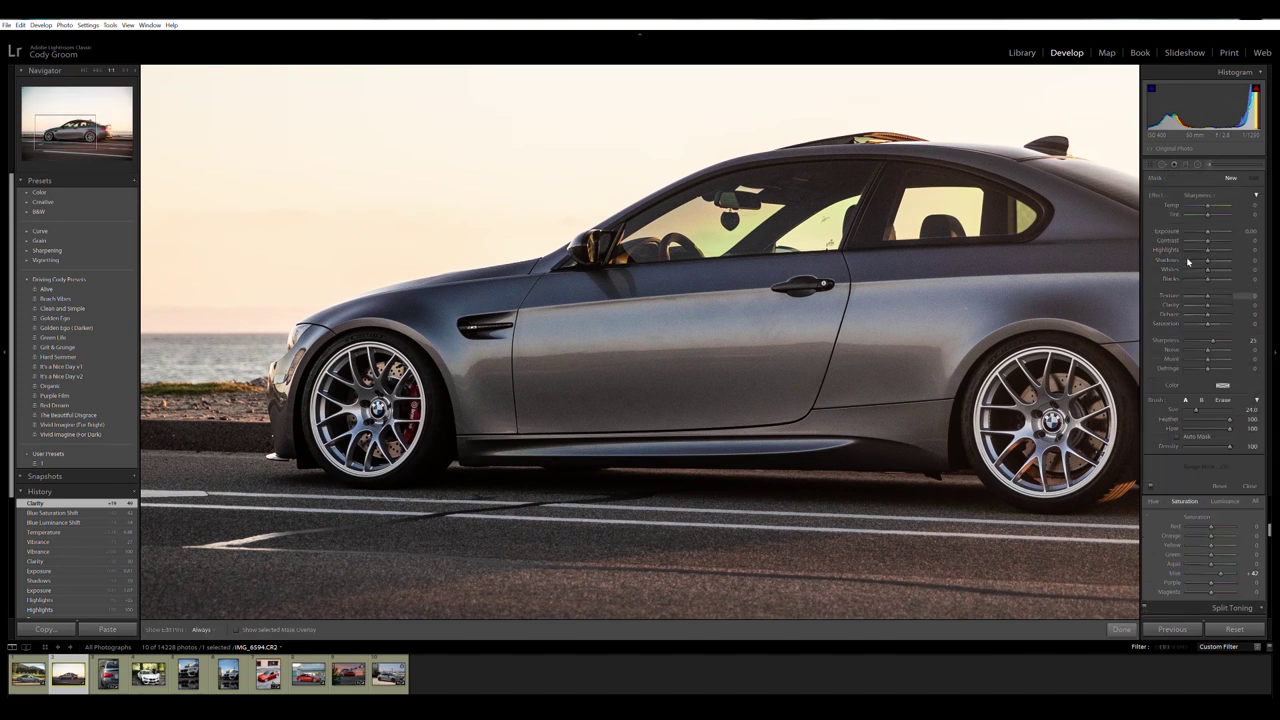
left_click(1213, 231)
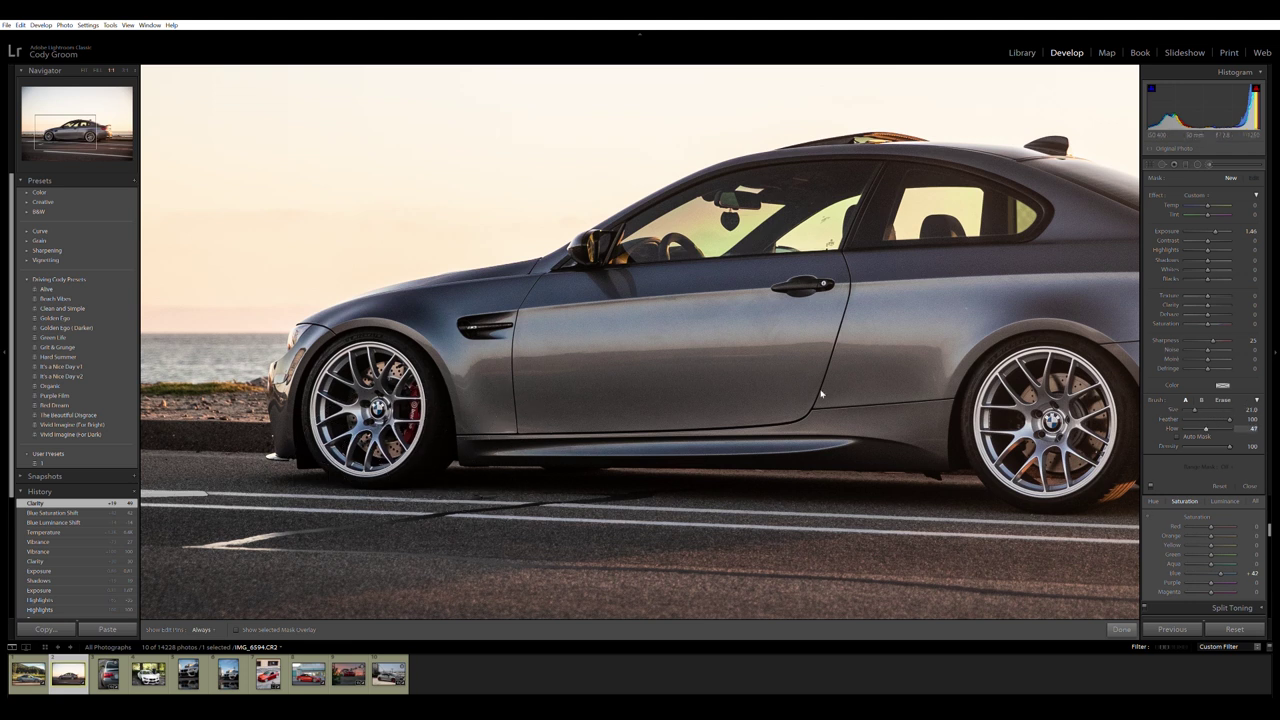
key("h")
key("bracketleft")
key("bracketleft")
key("bracketleft")
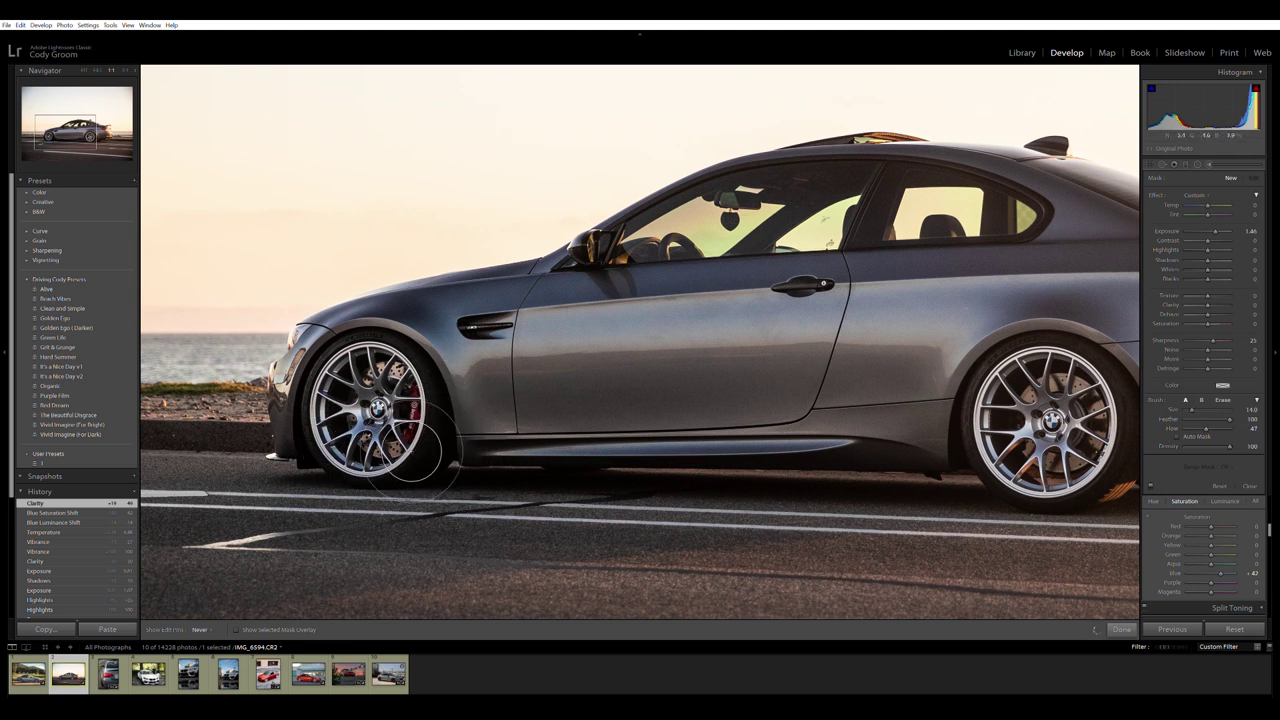
Paint the front and rear wheels brighter, zoom out, and toggle the brush to compare.
left_click_drag(410, 450, 440, 460)
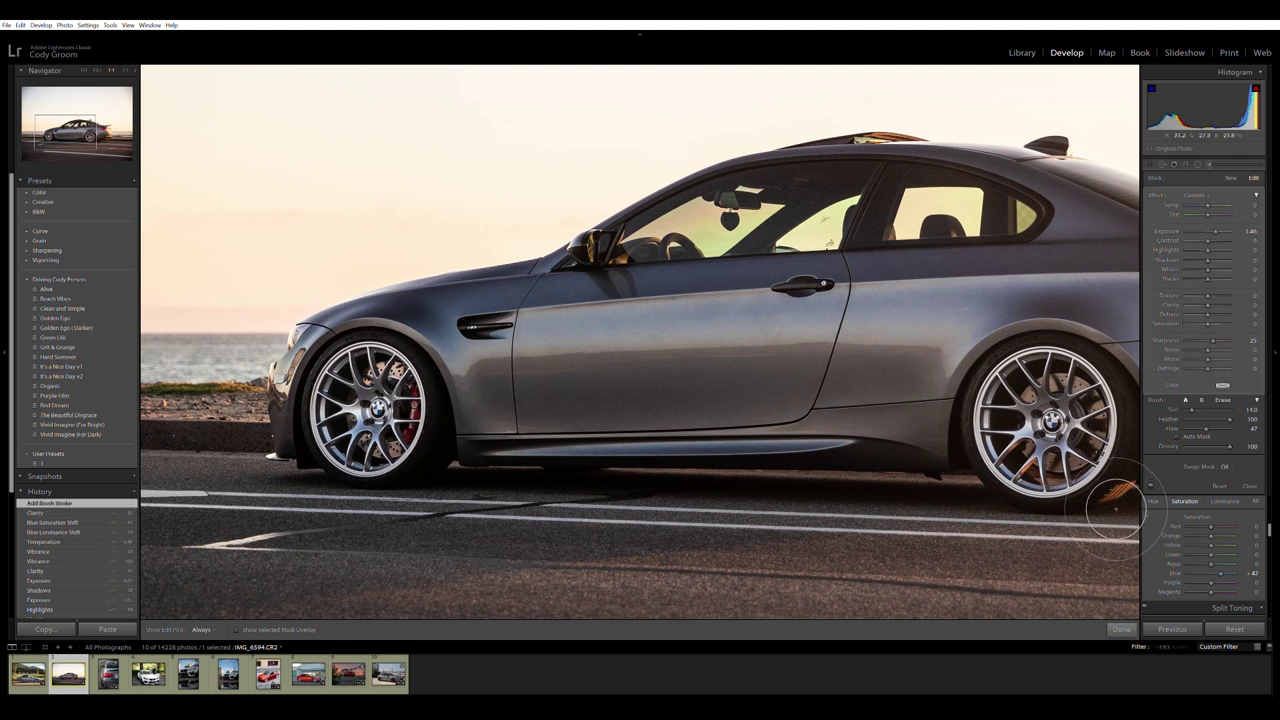
key("h")
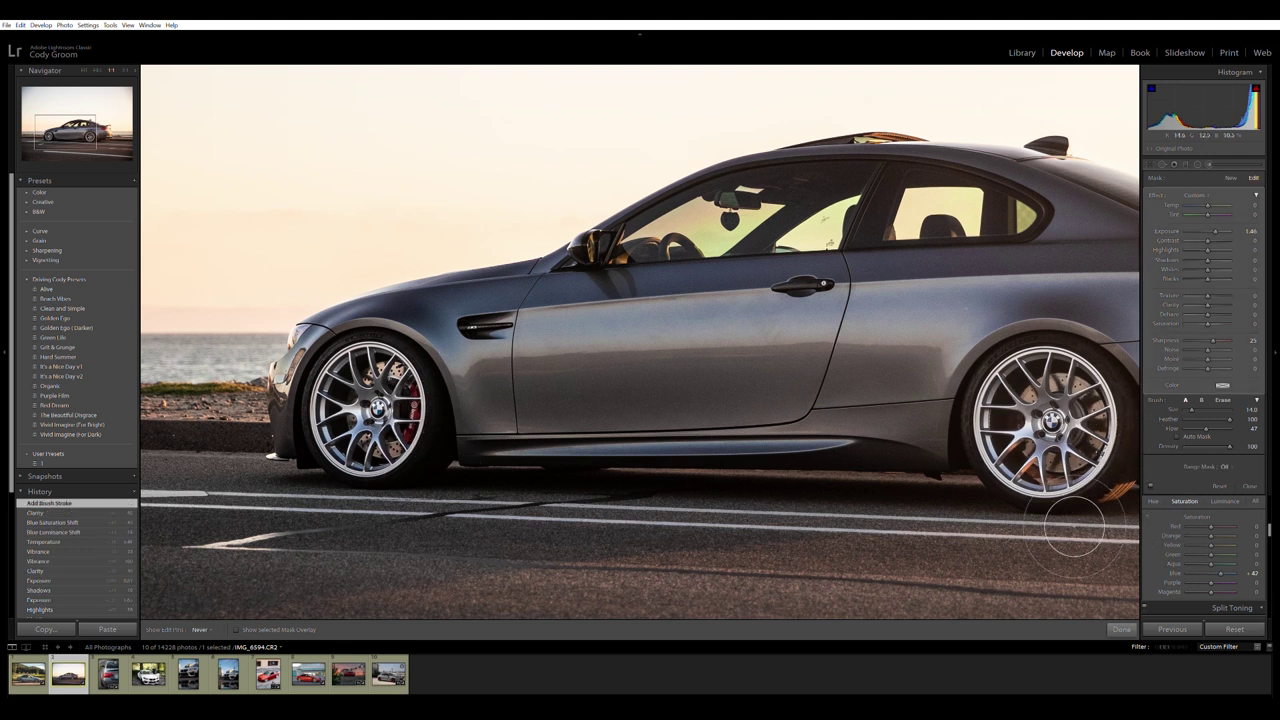
left_click_drag(1075, 527, 960, 440)
key("h")
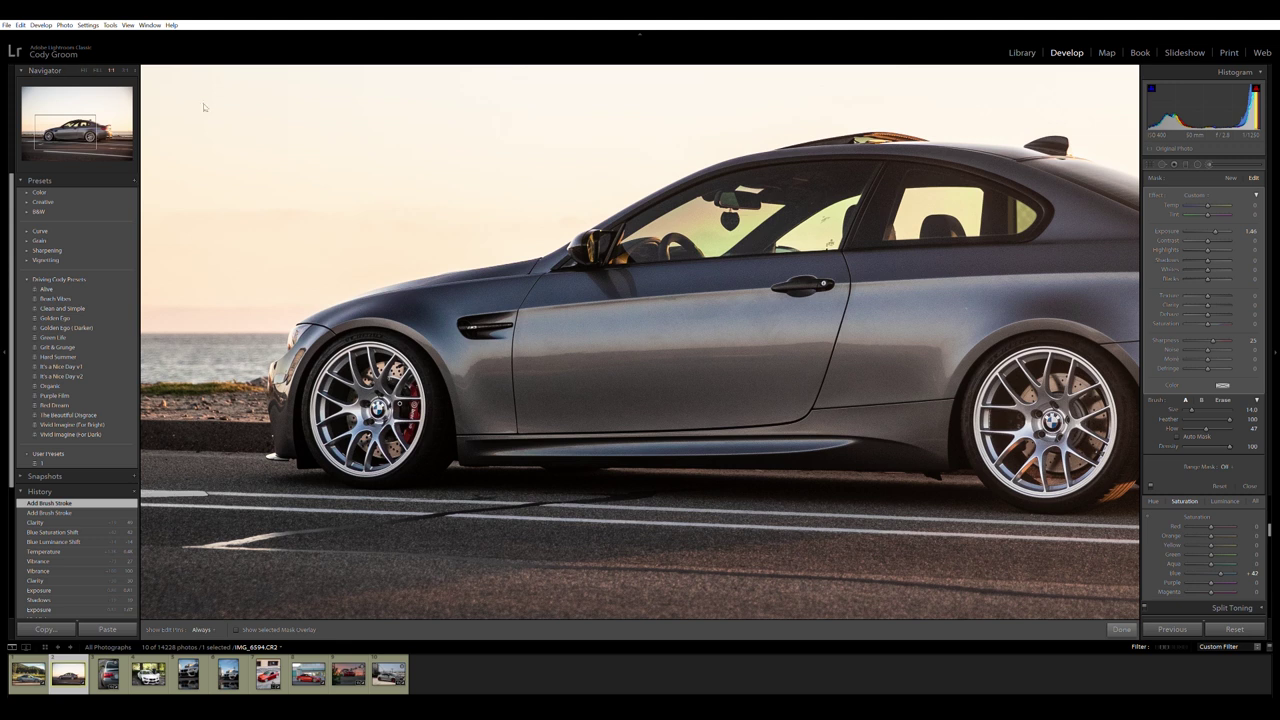
left_click(88, 70)
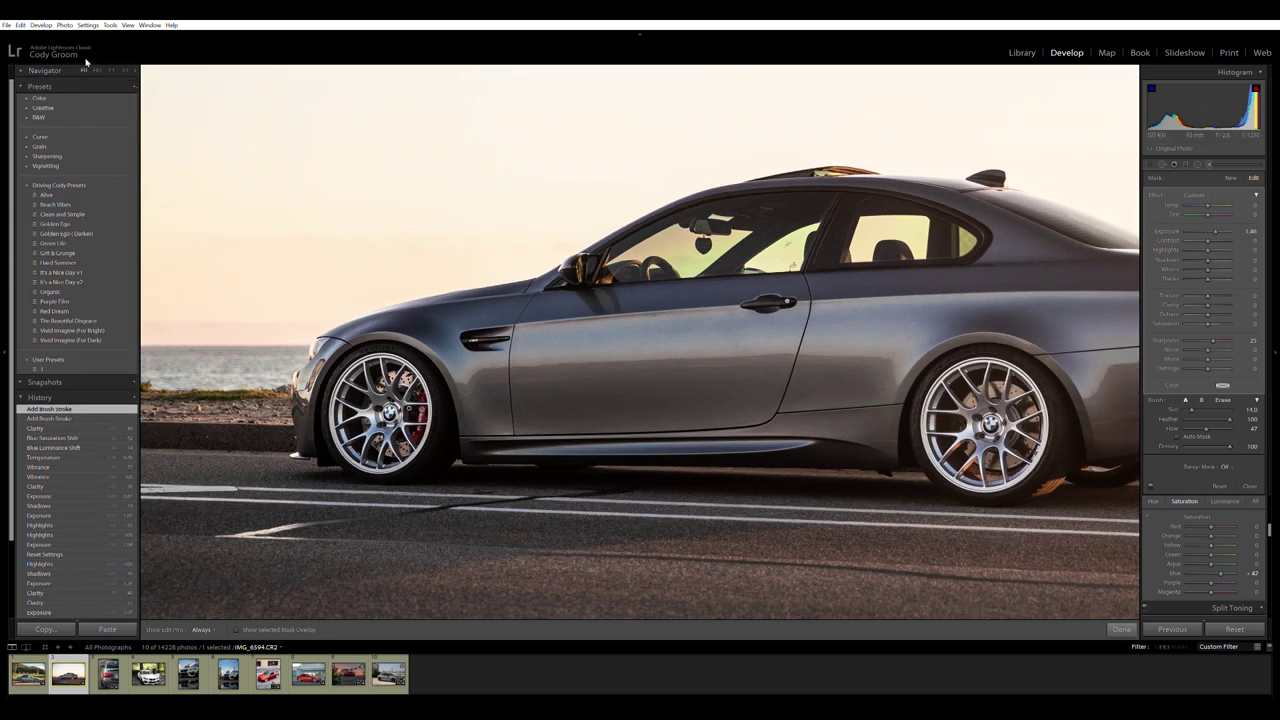
left_click(1149, 481)
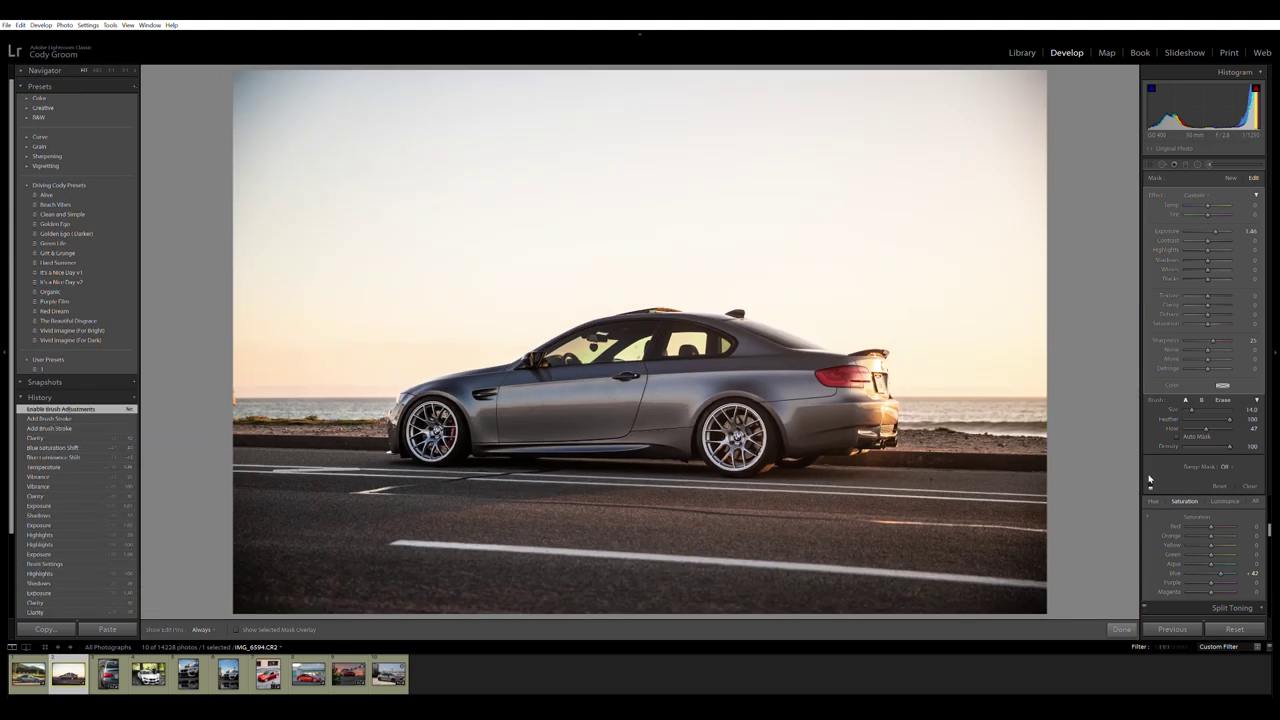
left_click(1149, 481)
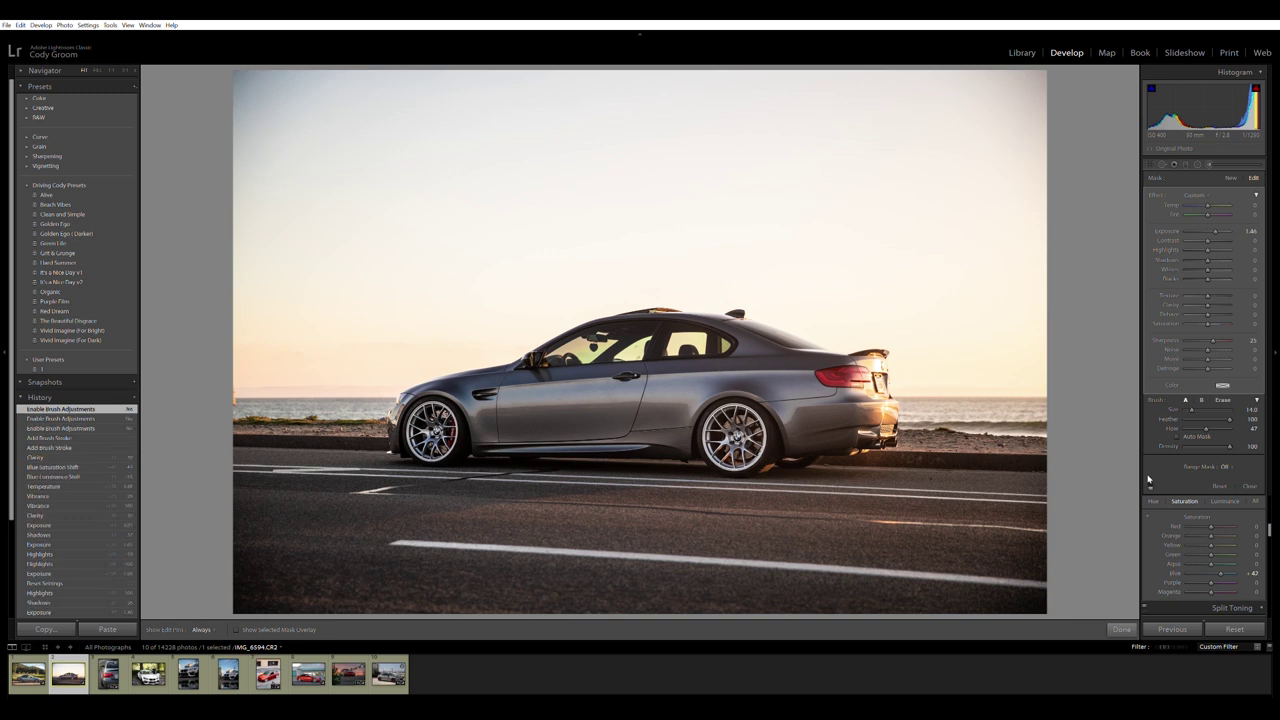
left_click(1150, 483)
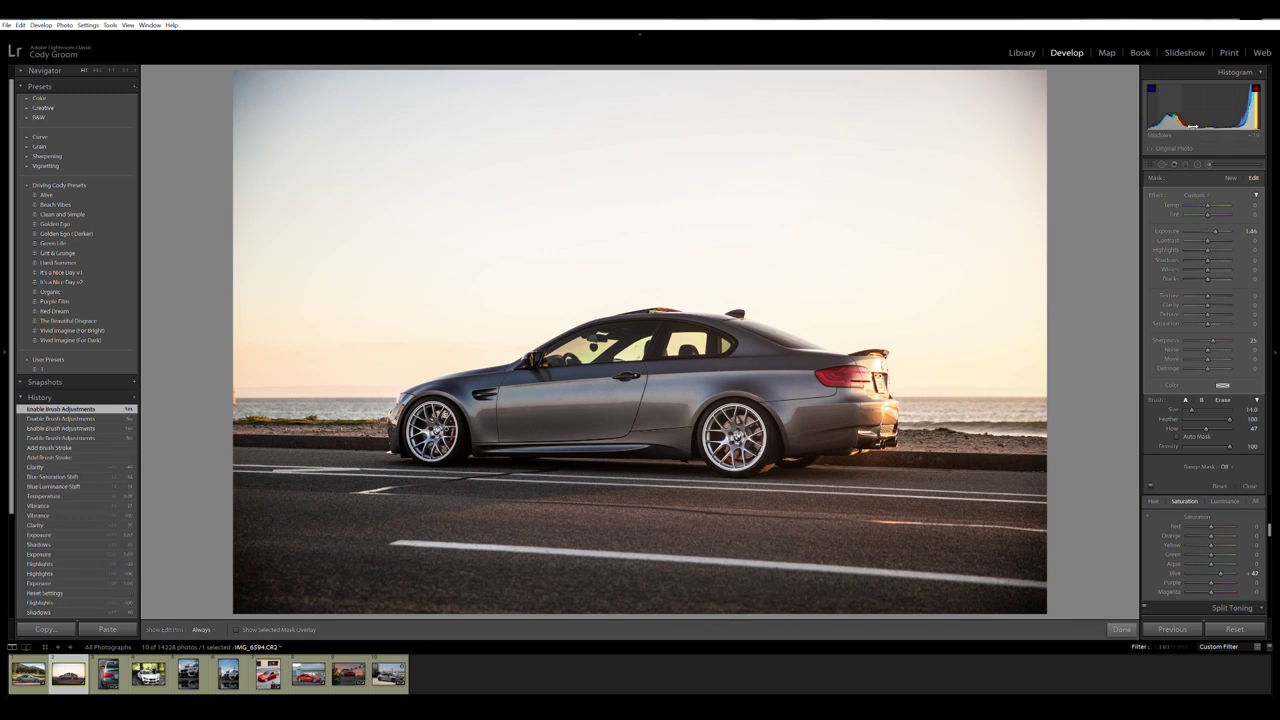
Add an angled graduated filter over the sky with about -1.57 exposure and a warmer Temp.
key("m")
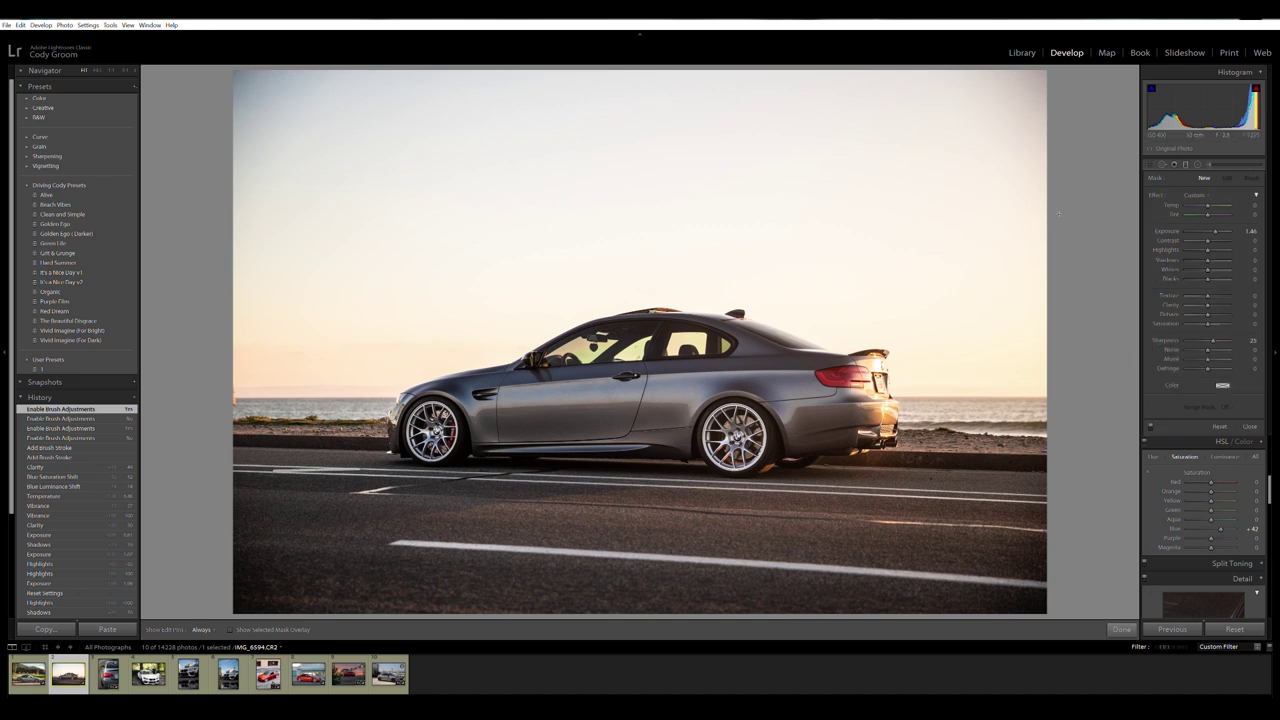
left_click_drag(551, 86, 530, 586)
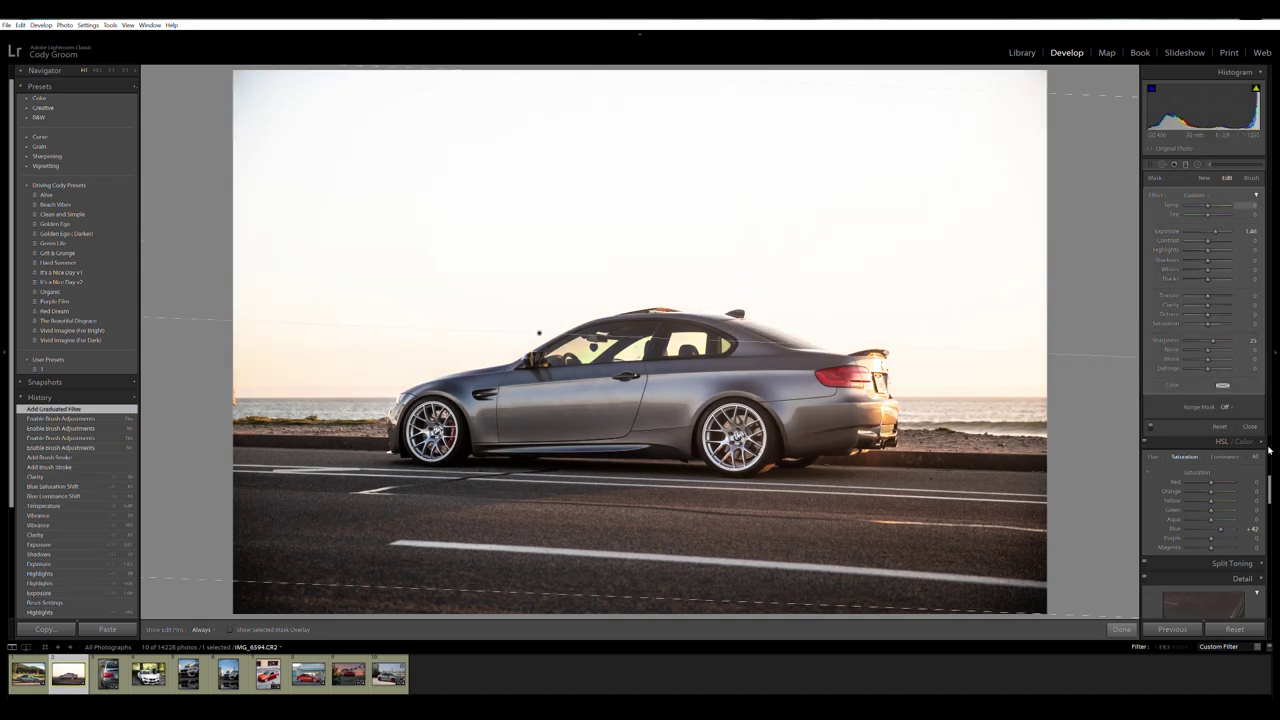
left_click(1220, 426)
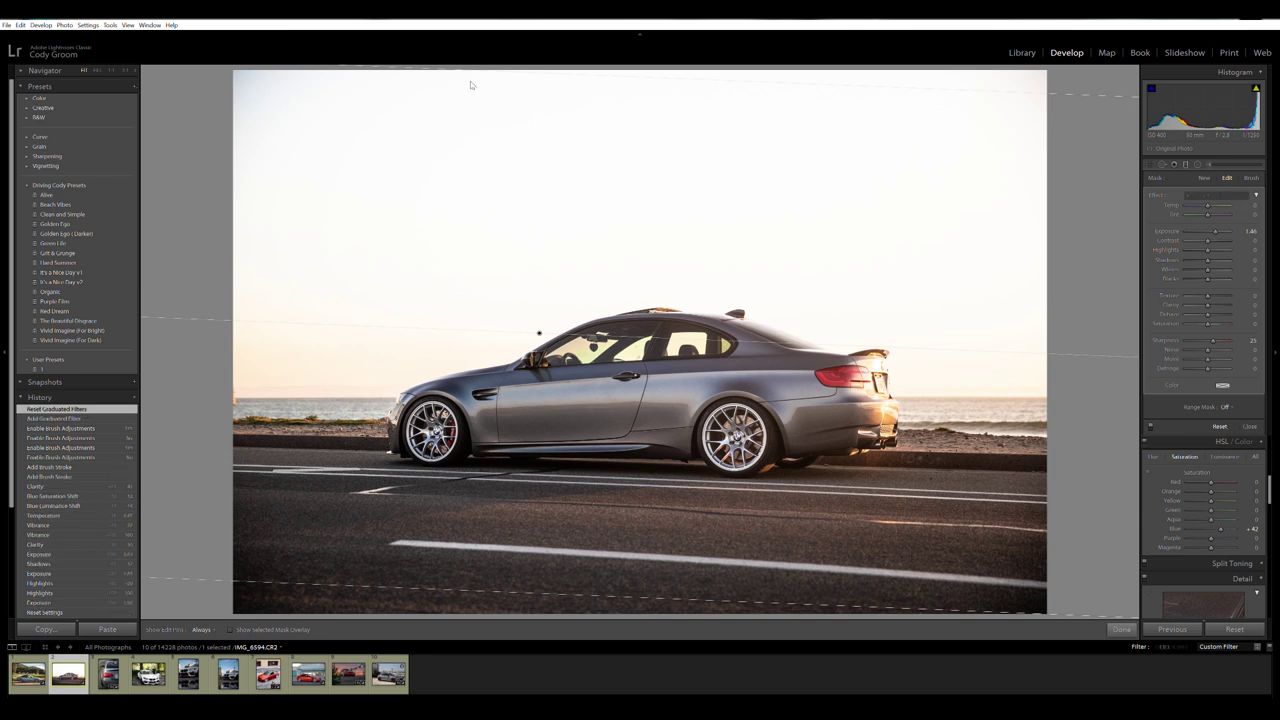
left_click_drag(480, 150, 530, 370)
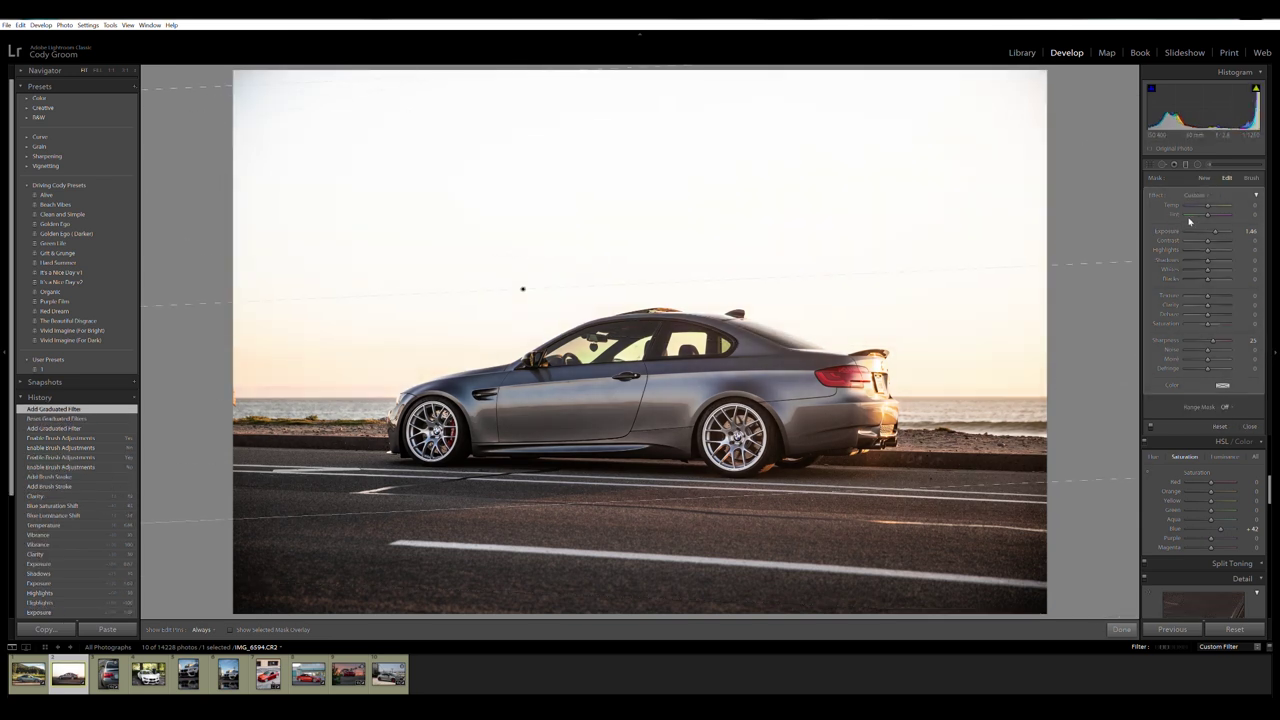
mouse_move(1240, 226)
left_mouse_down()
mouse_move(1202, 228)
mouse_move(1218, 201)
left_mouse_up()
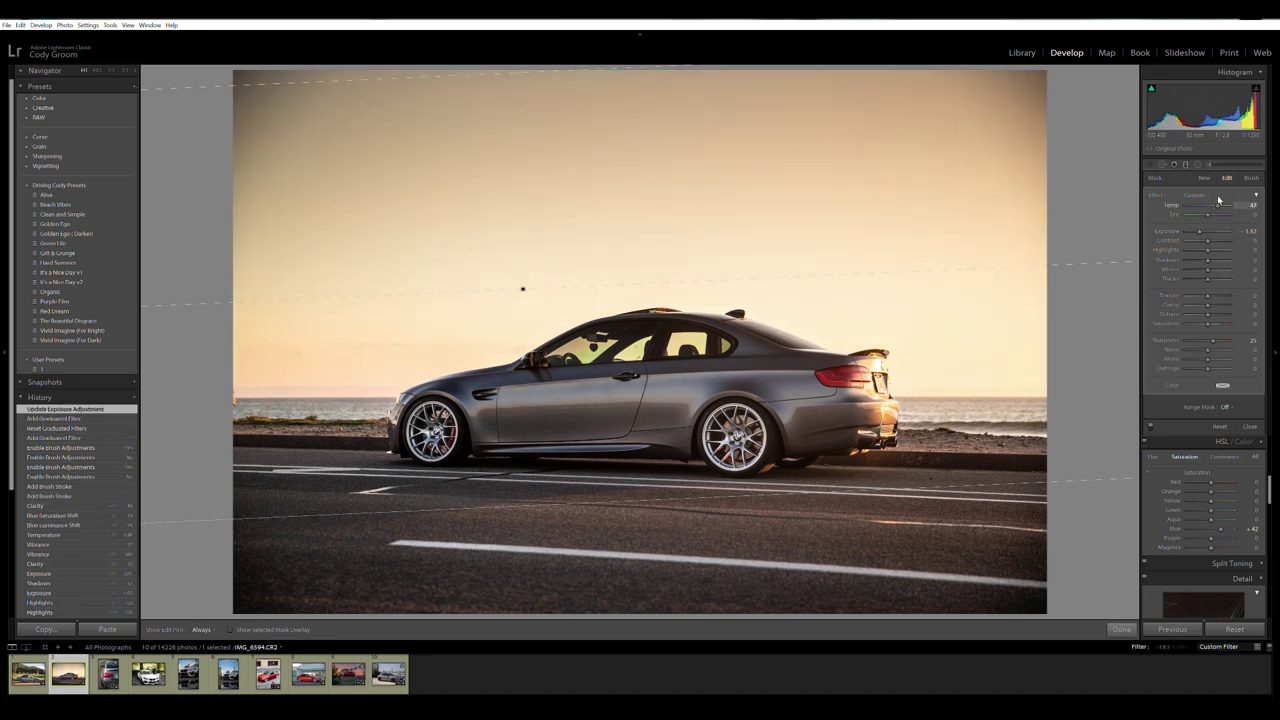
left_click_drag(1216, 201, 1218, 201)
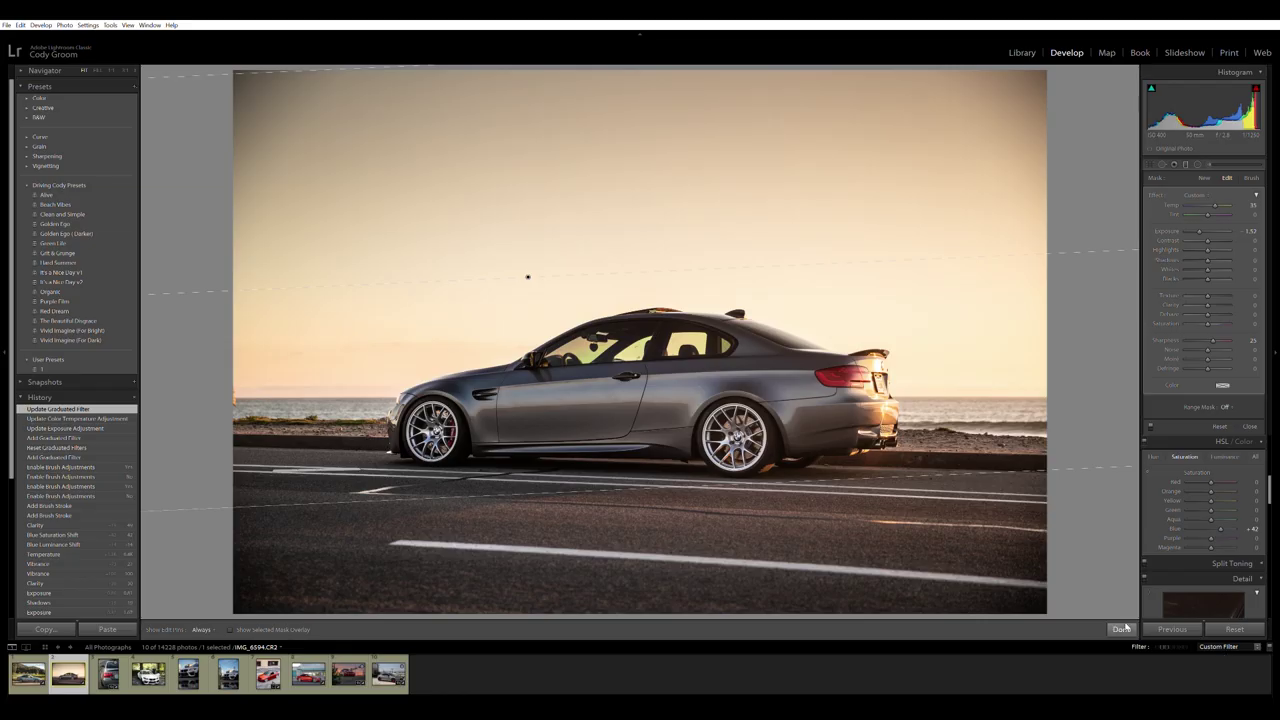
Compare the warm edited car photo beside its cooler original in Before & After view.
key("y")
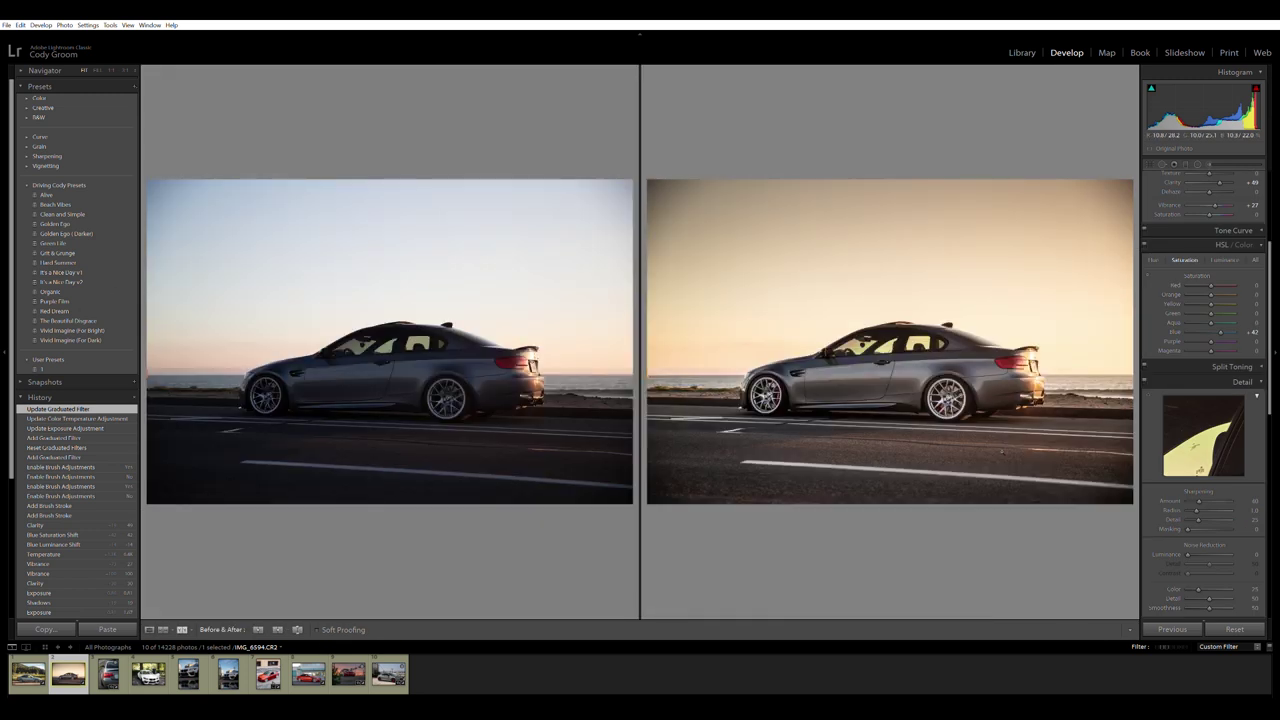